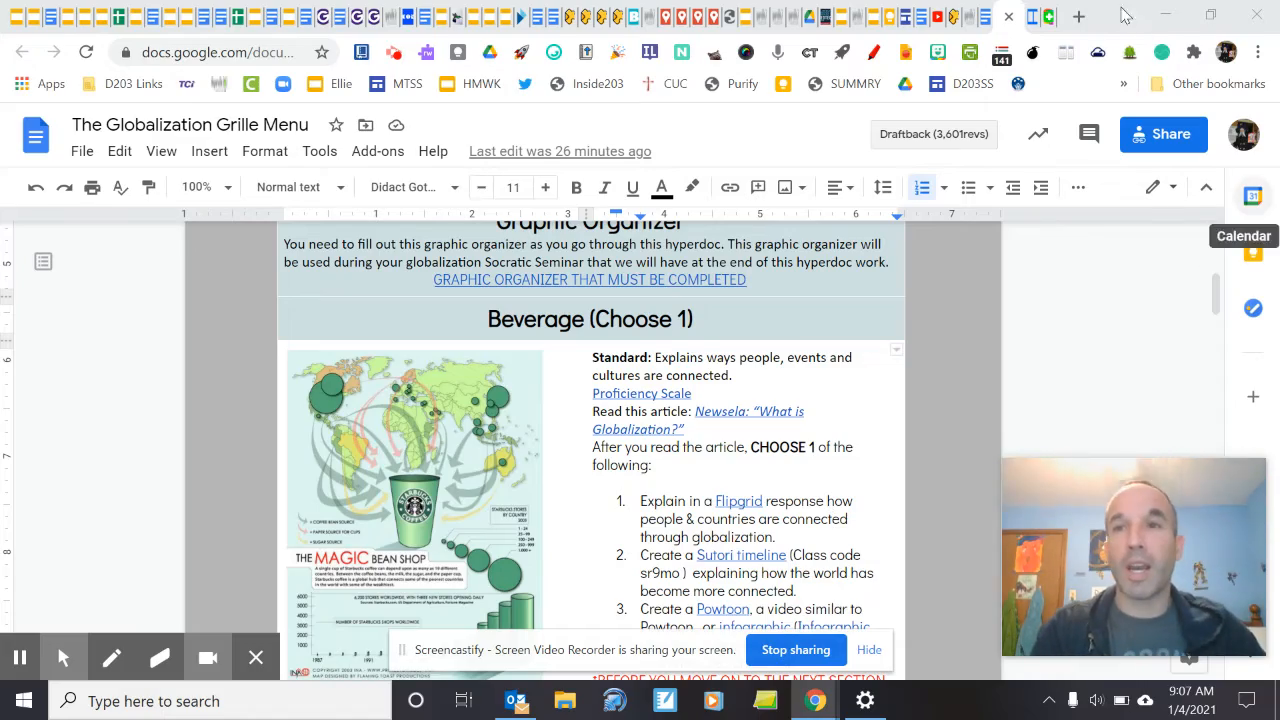
# Search the web for "sutori" in a new browser tab and open the Sutori: Presentations for the classroom site.
pyautogui.click(1080, 18)
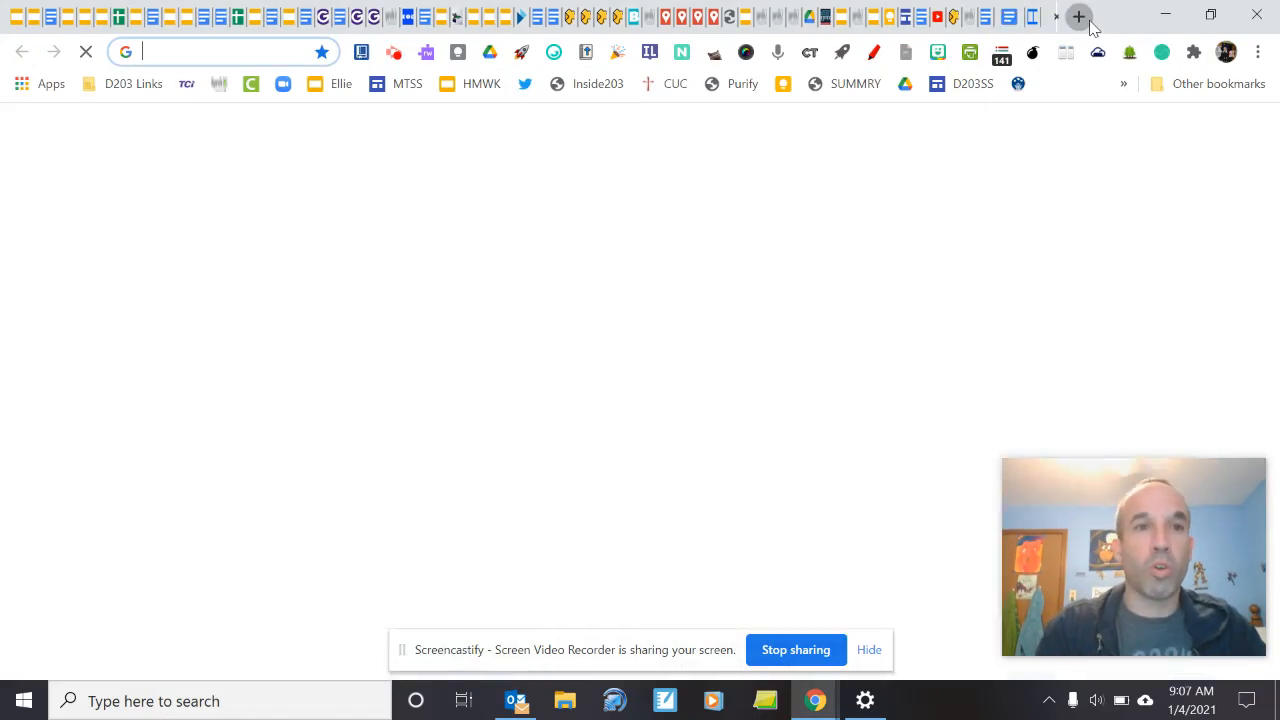
pyautogui.write('sutori')
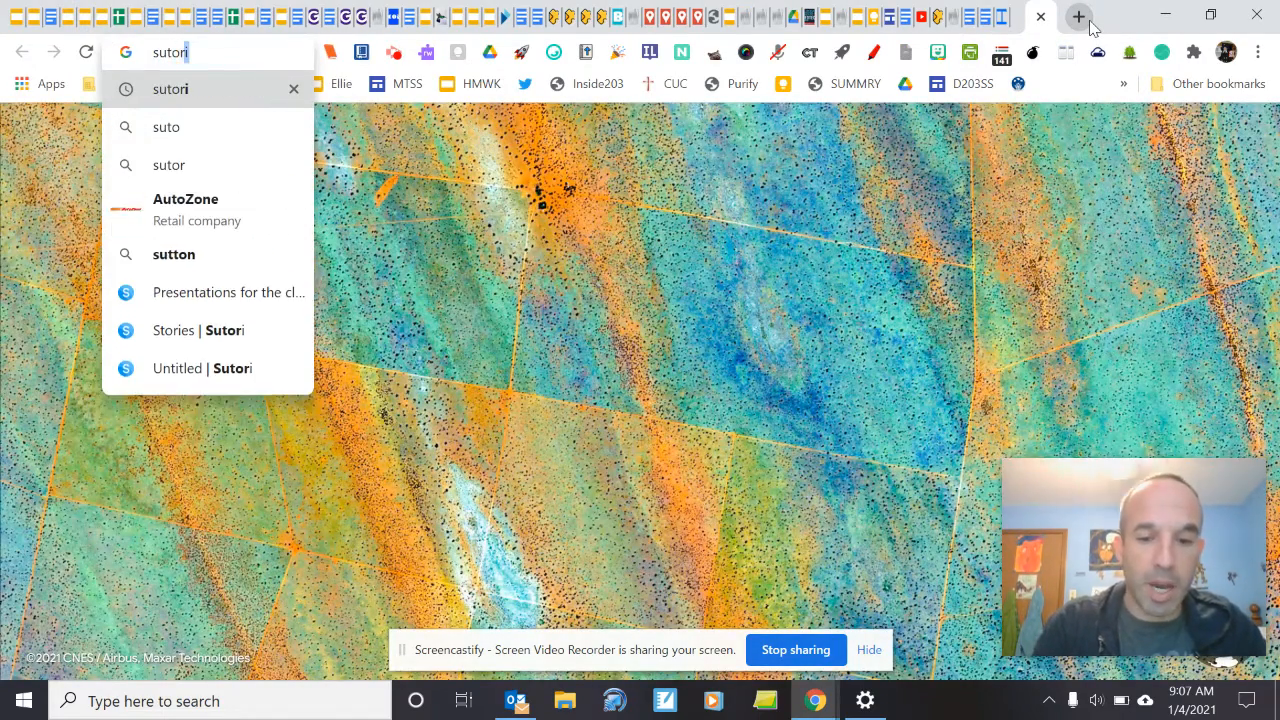
pyautogui.press('Return')
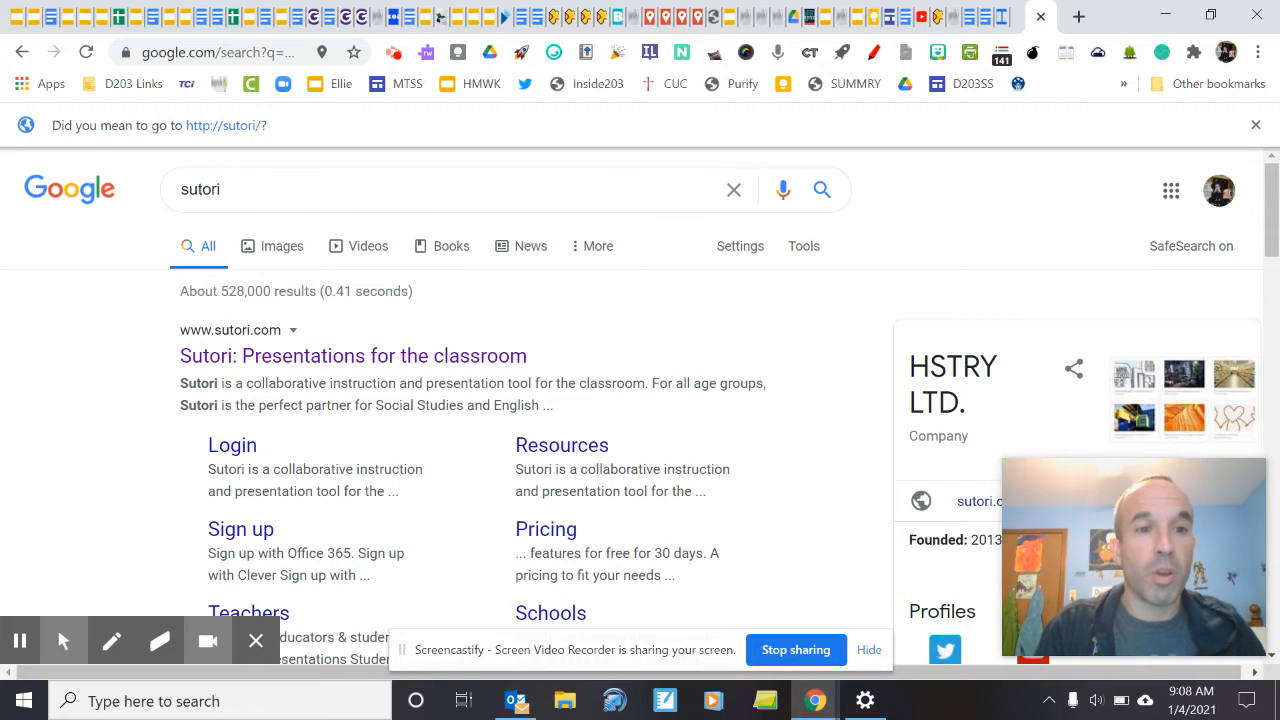
pyautogui.click(63, 640)
pyautogui.click(341, 362)
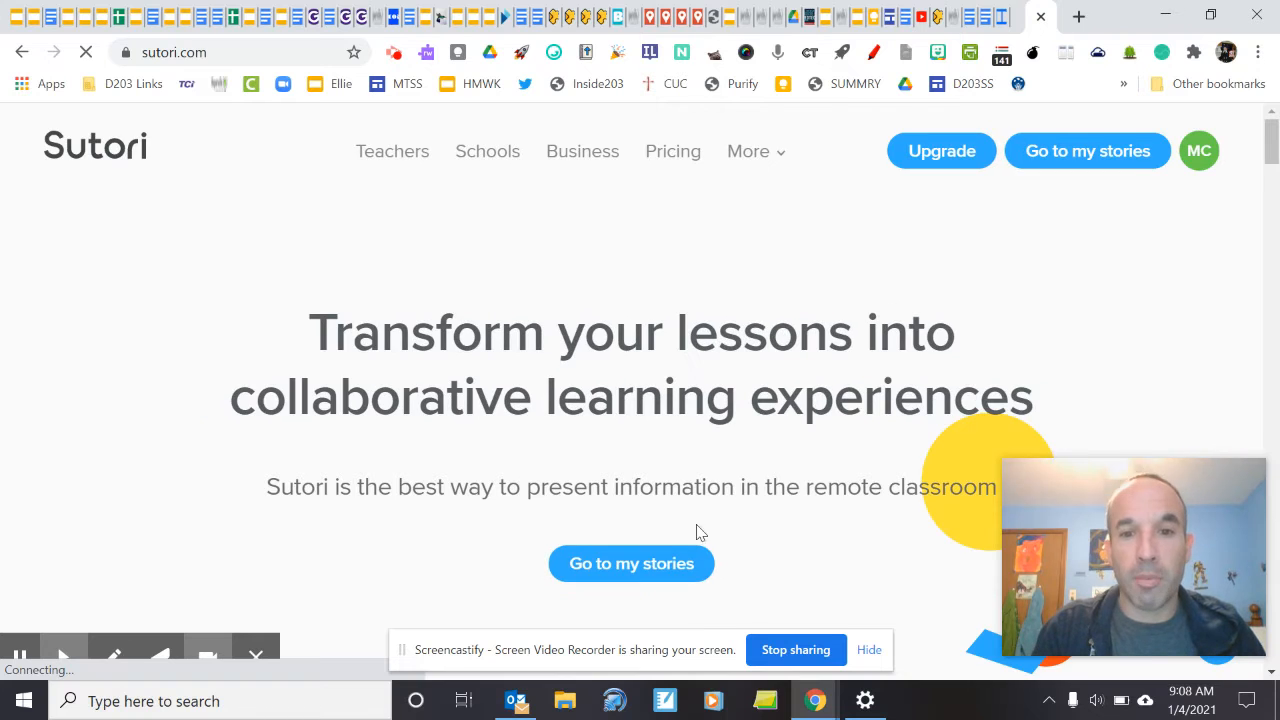
# Go to the personal stories dashboard and create a new story from the Blank template.
pyautogui.click(675, 562)
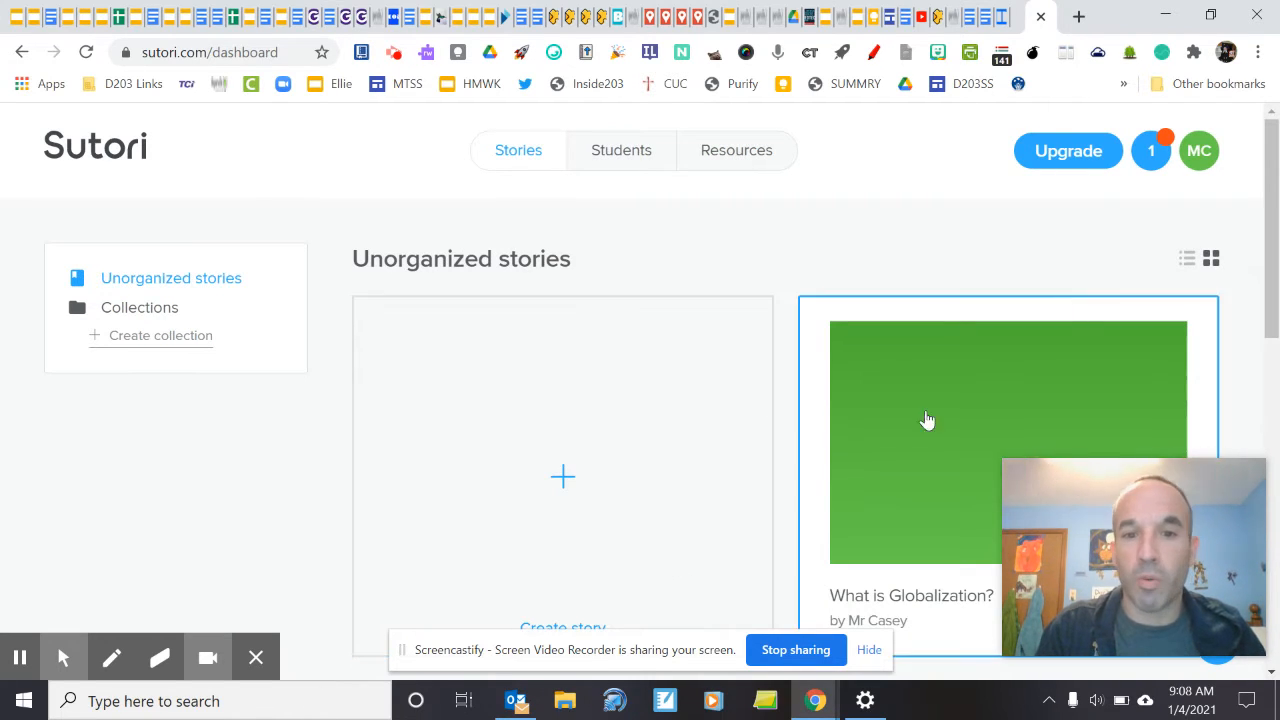
pyautogui.click(541, 480)
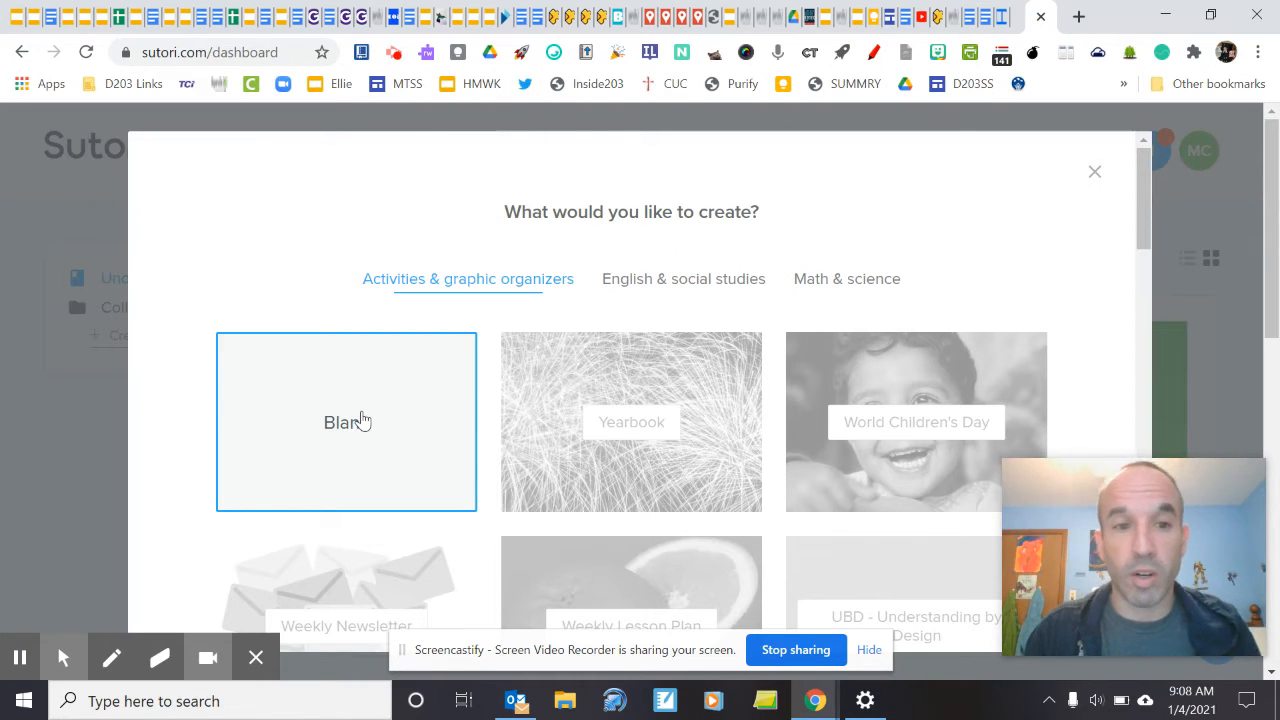
pyautogui.click(362, 418)
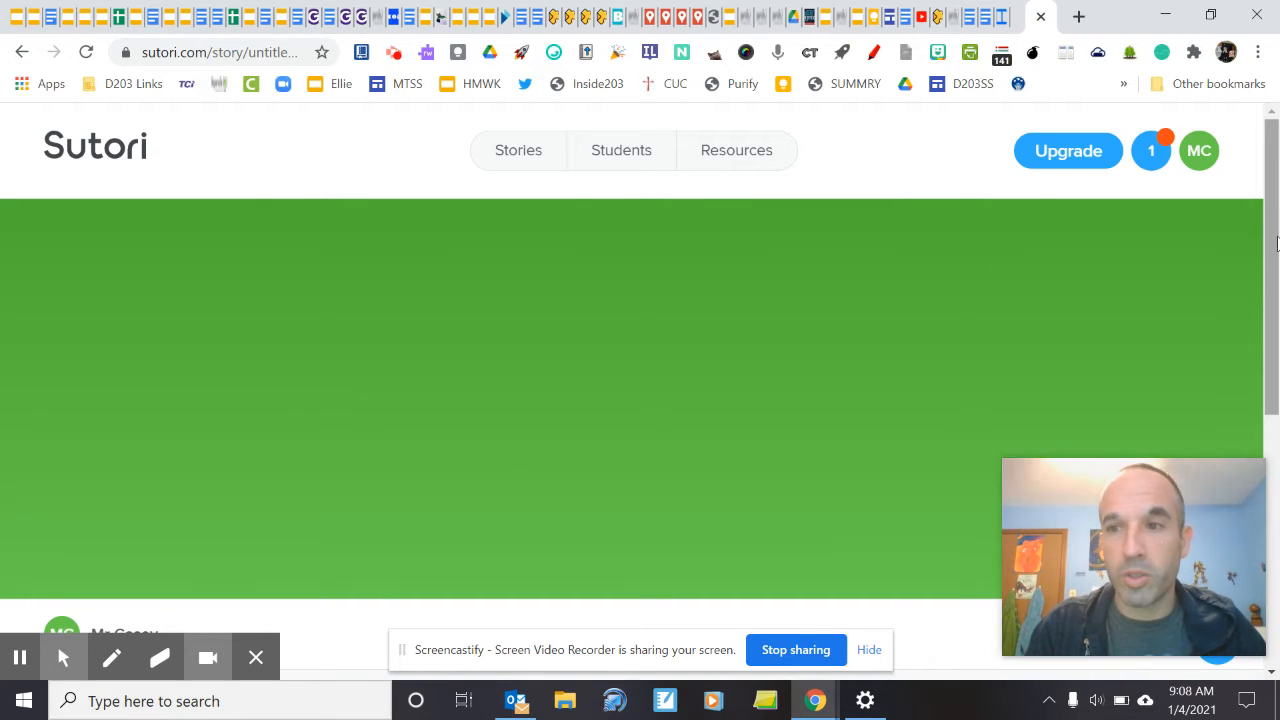
# Title the new story "What is globalization?".
pyautogui.moveTo(1272, 248); pyautogui.dragTo(1275, 472)
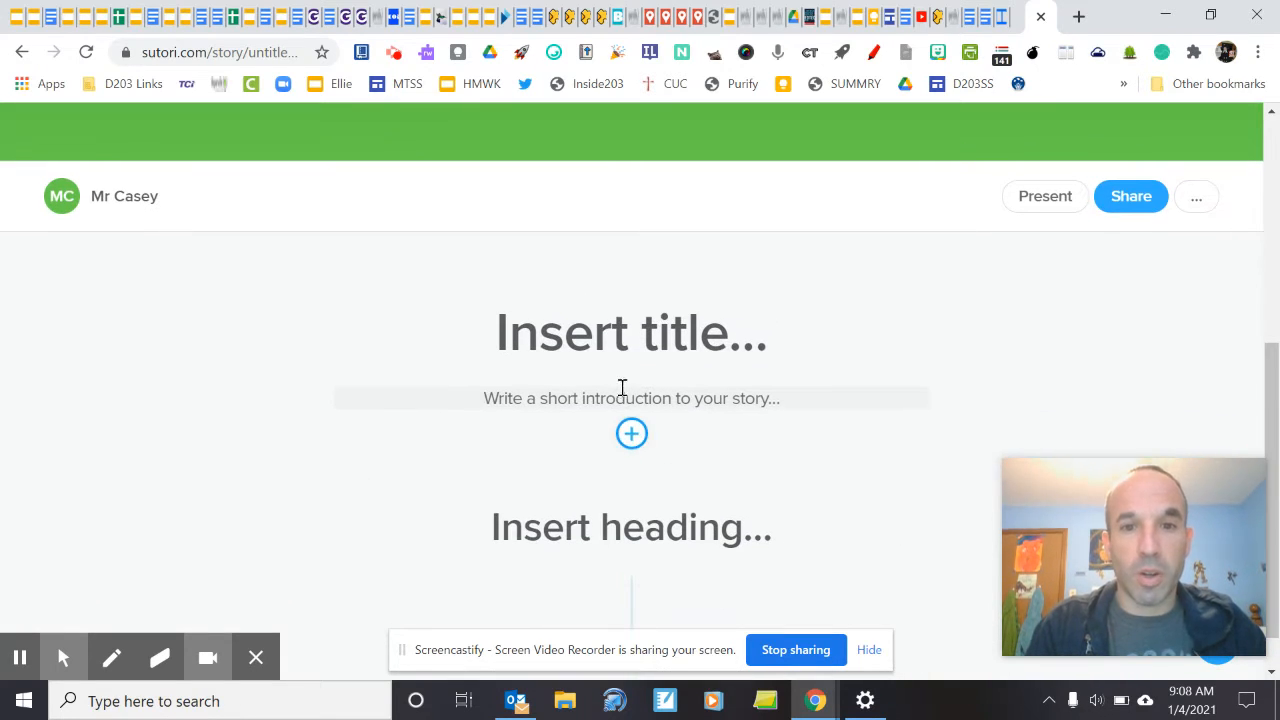
pyautogui.click(613, 347)
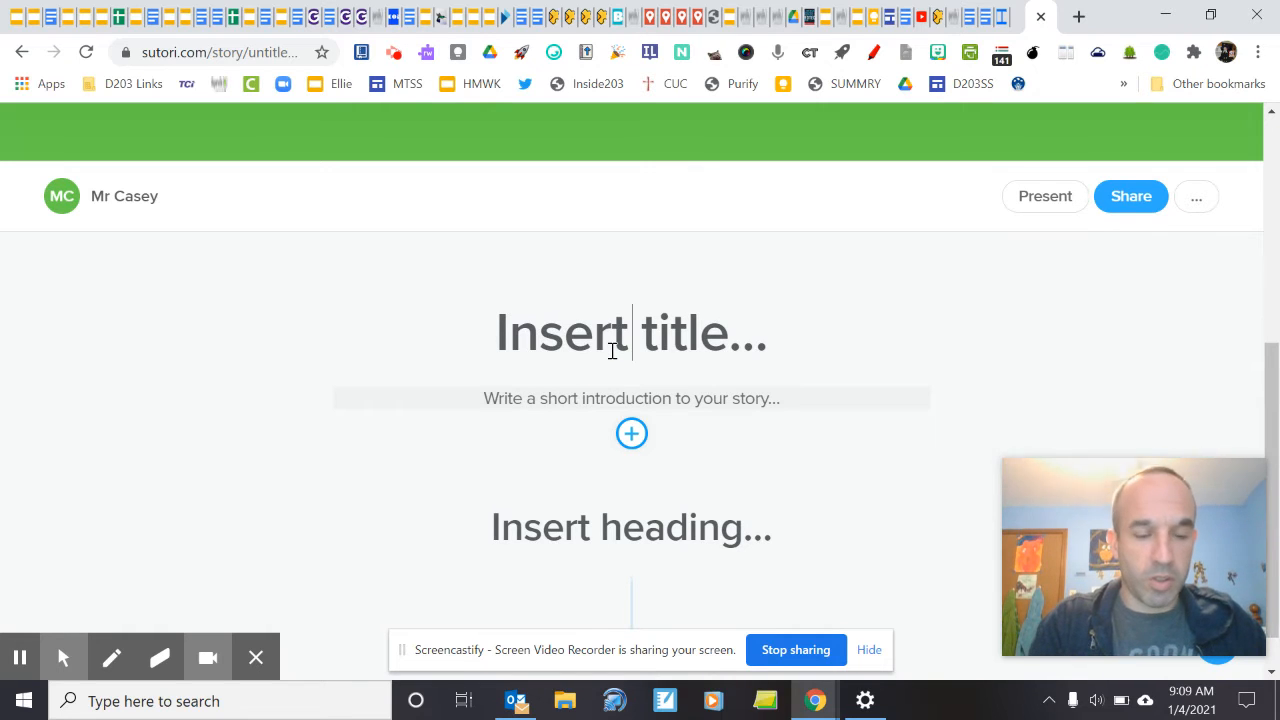
pyautogui.write('What i')
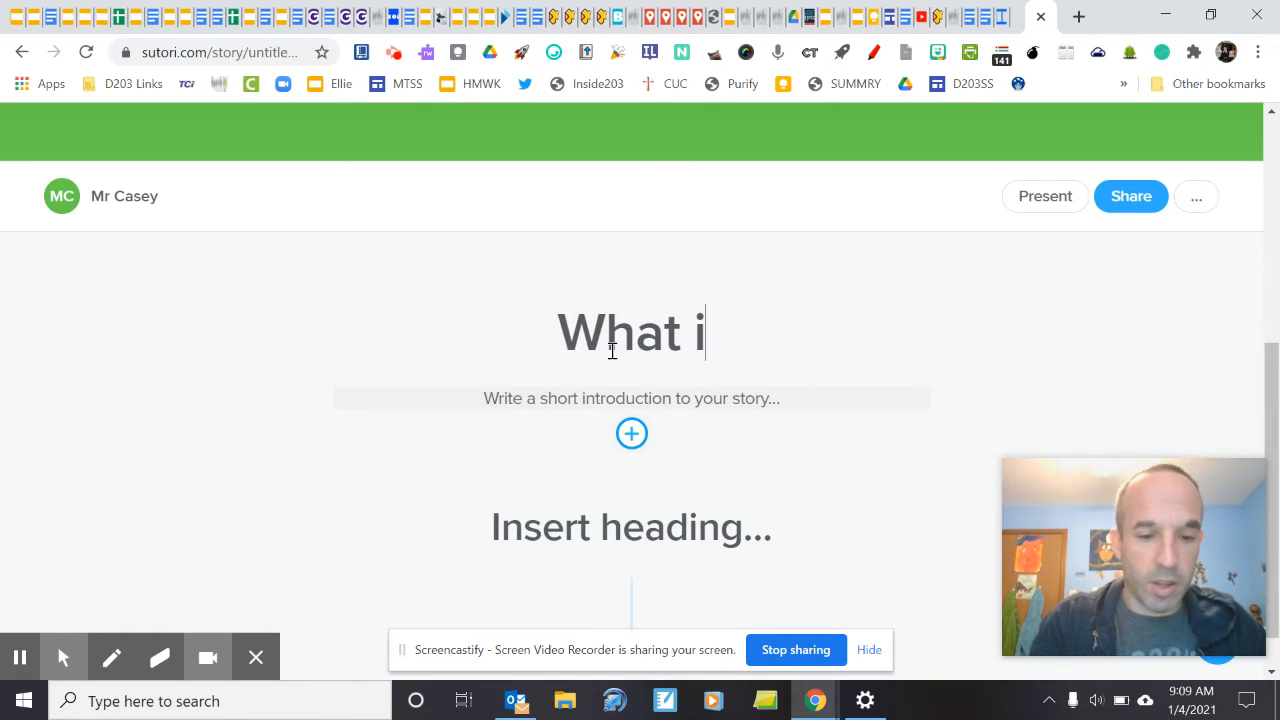
pyautogui.write('s globaliz')
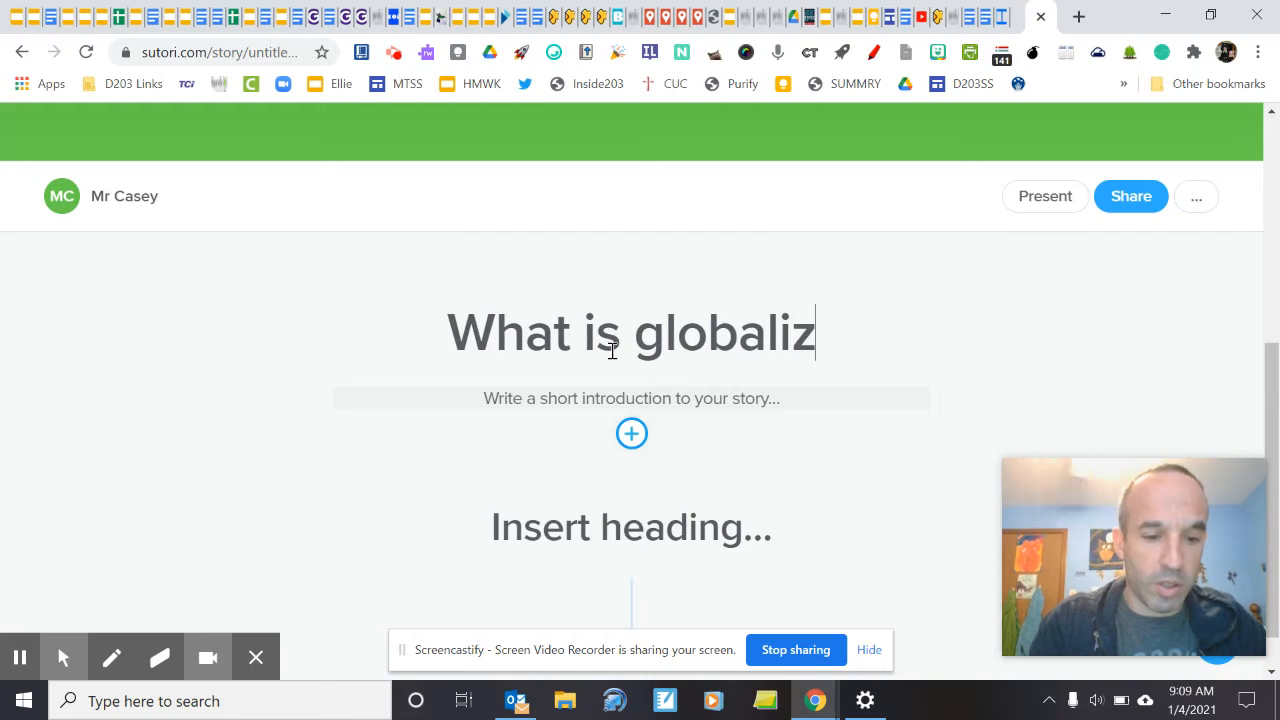
pyautogui.write('ation?')
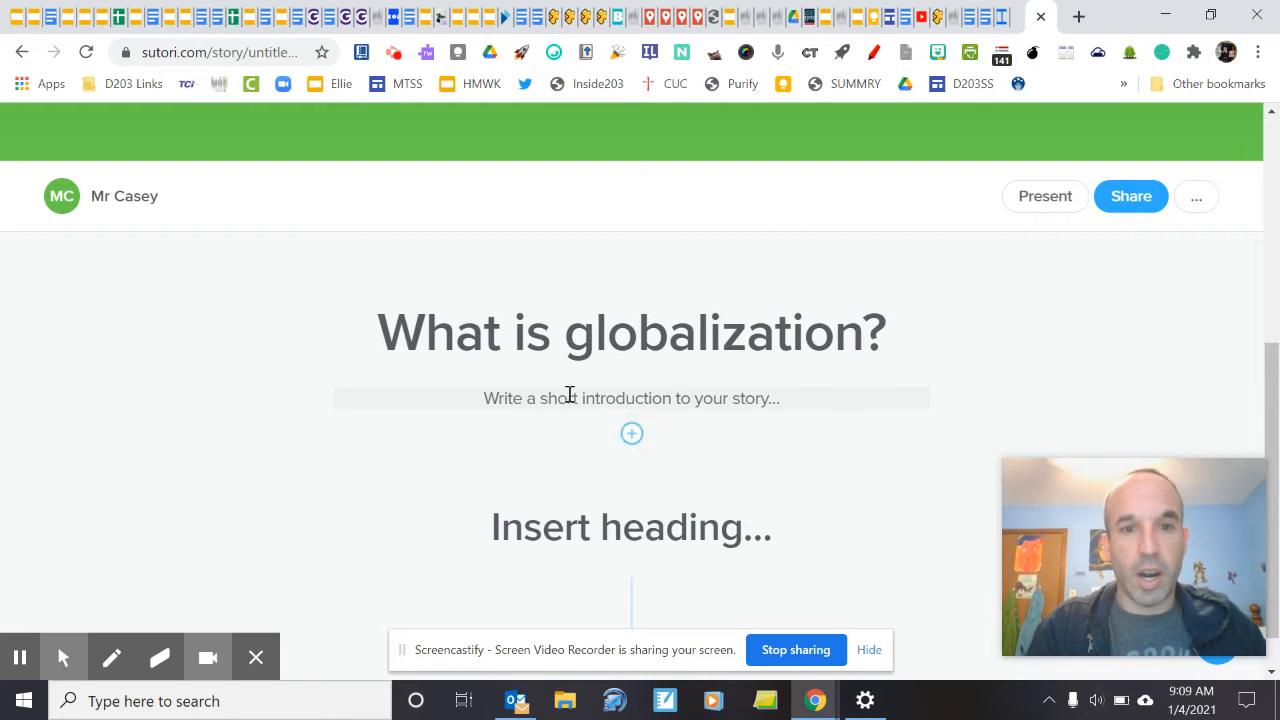
# Write the introduction: "This timeline will detail the history of globalization, as well as point out factors that are increasing the rate of globalization today.".
pyautogui.click(577, 403)
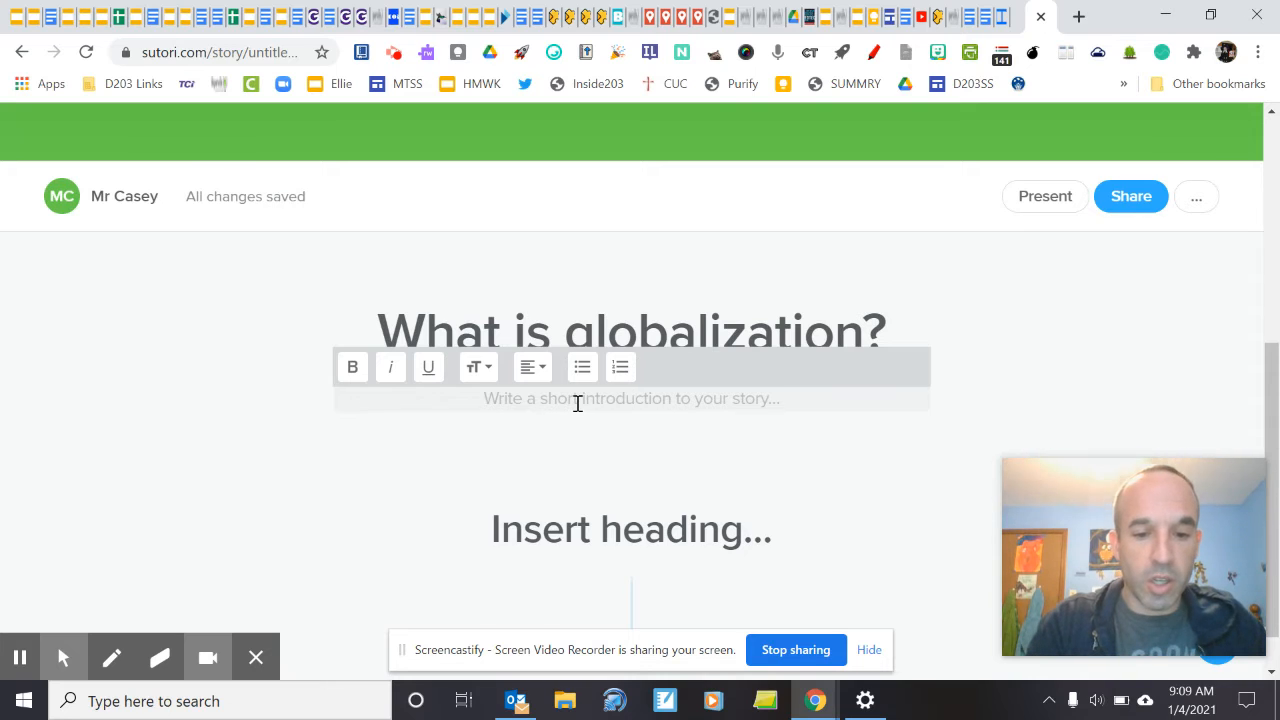
pyautogui.write('This time')
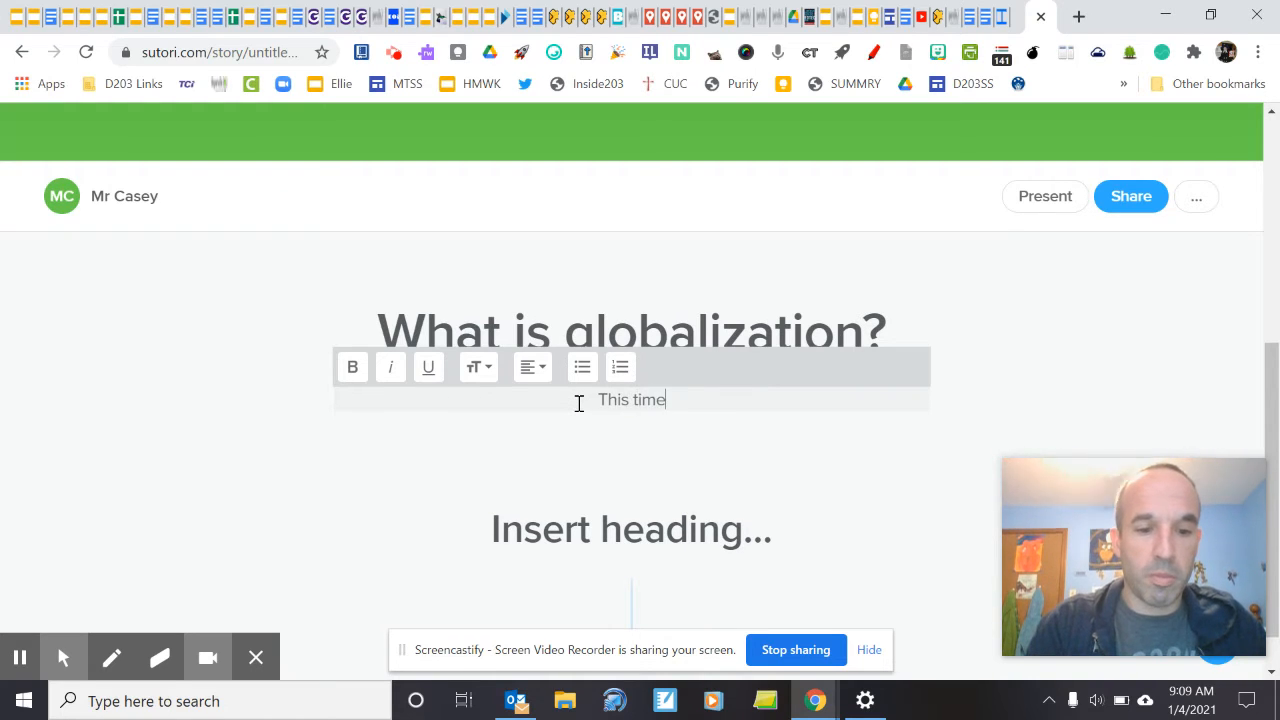
pyautogui.write('line will')
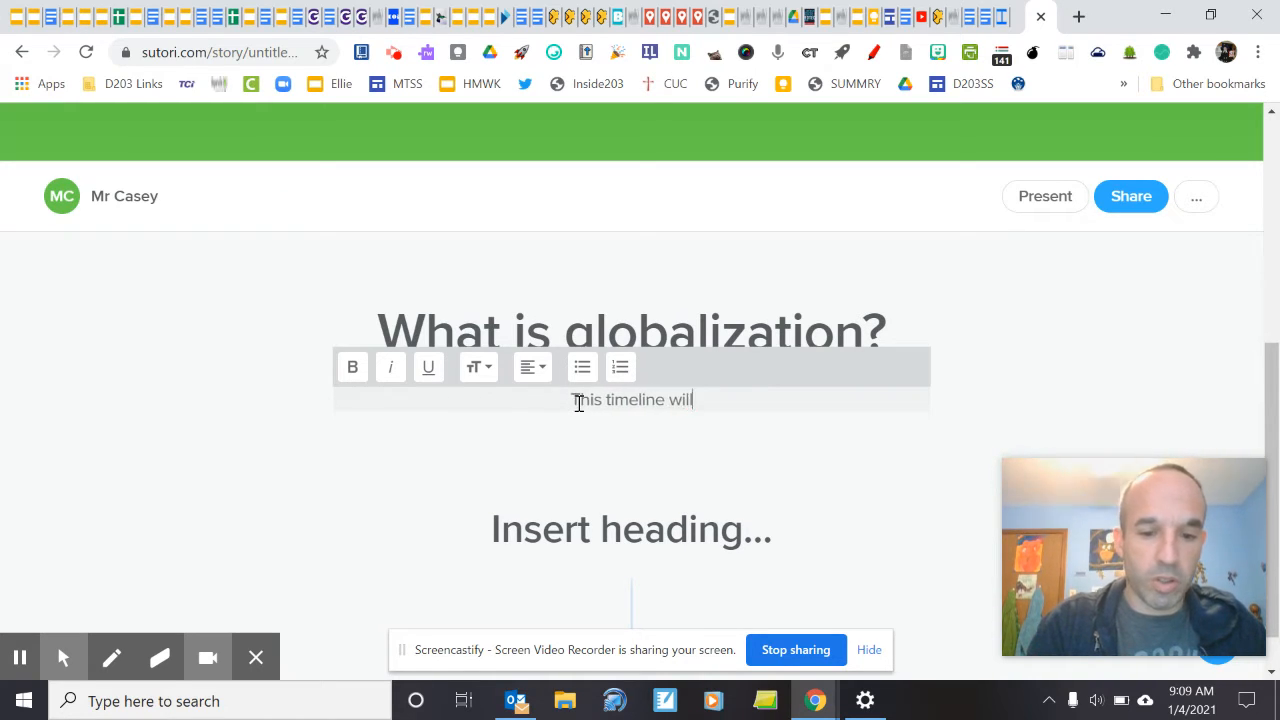
pyautogui.write(' detail ')
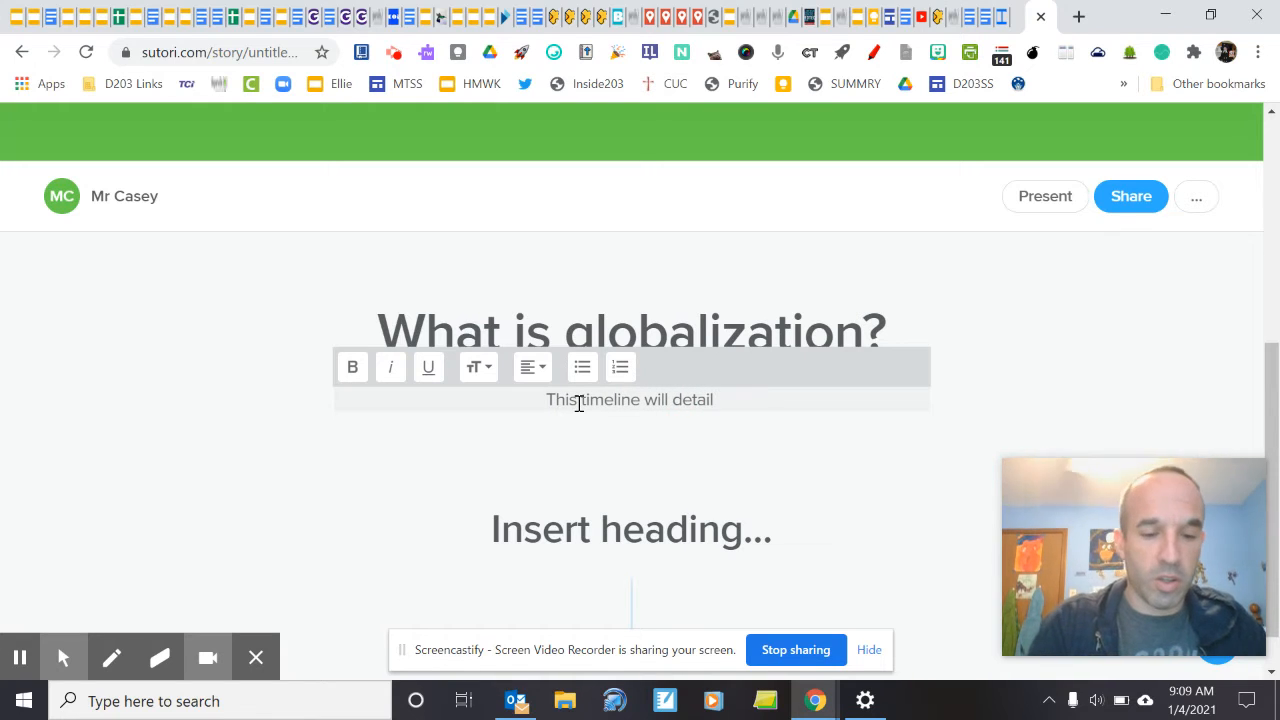
pyautogui.write('the histor')
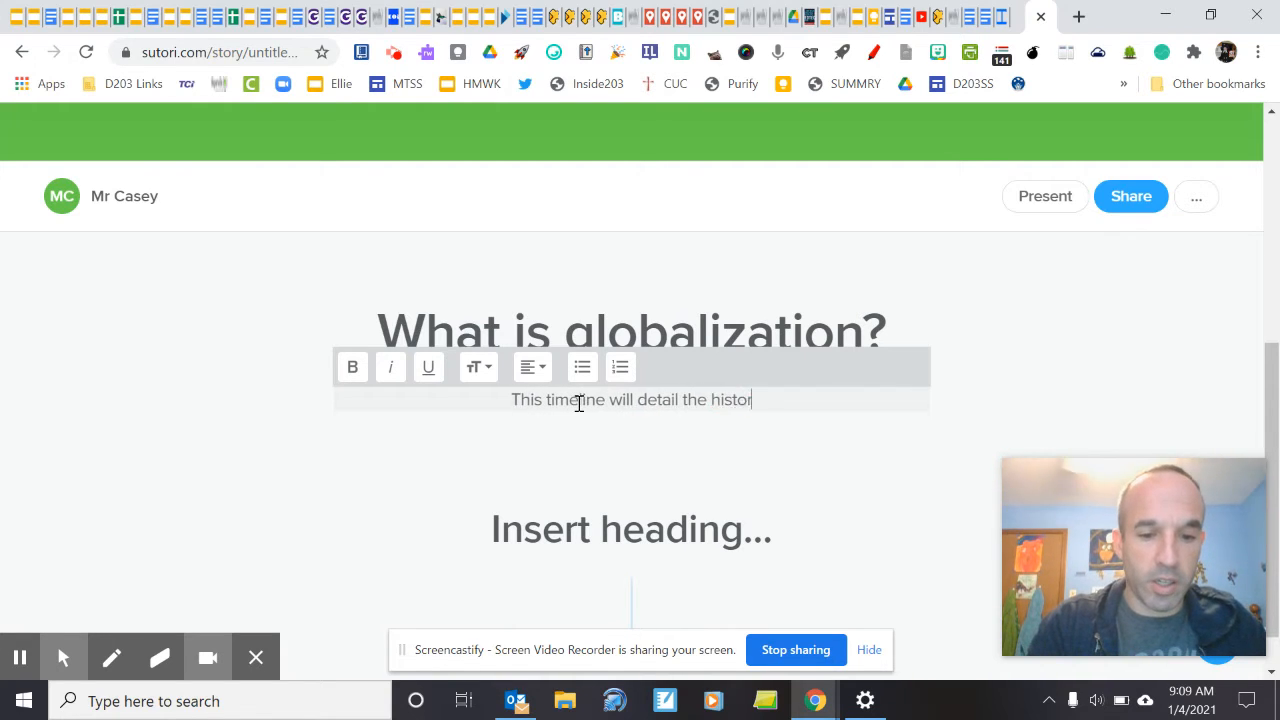
pyautogui.write('y o ')
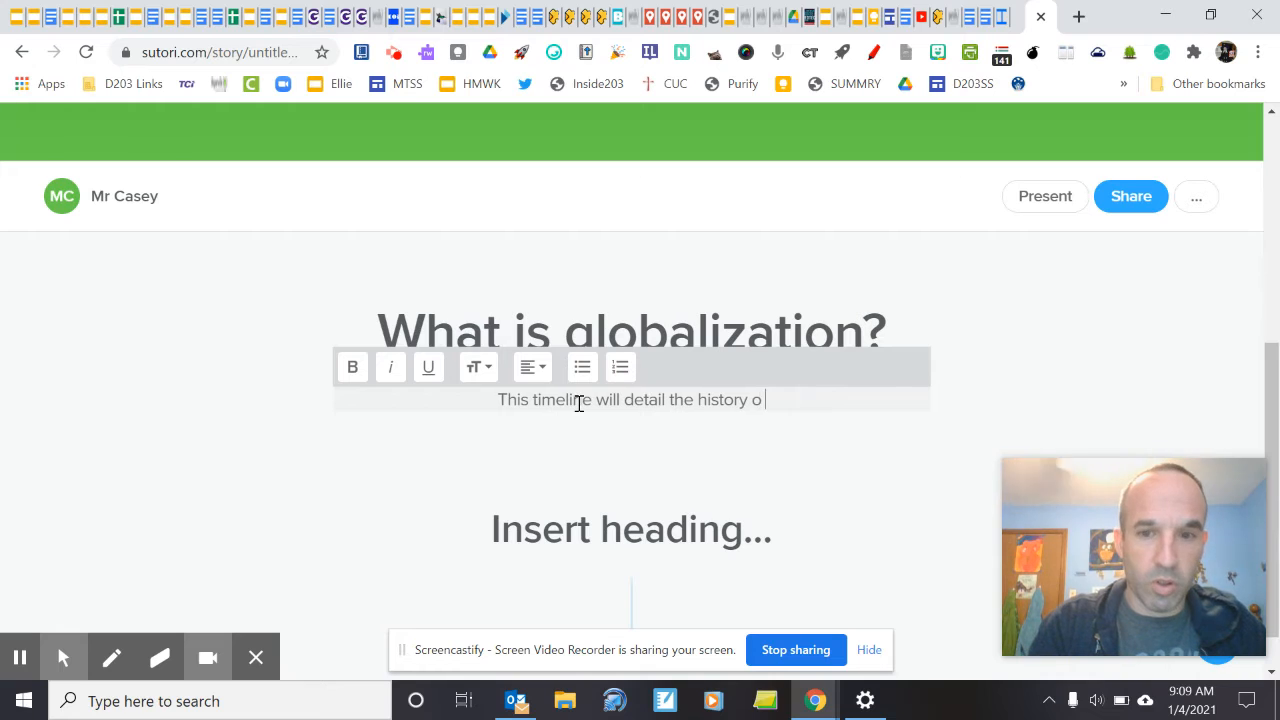
pyautogui.write('f glo')
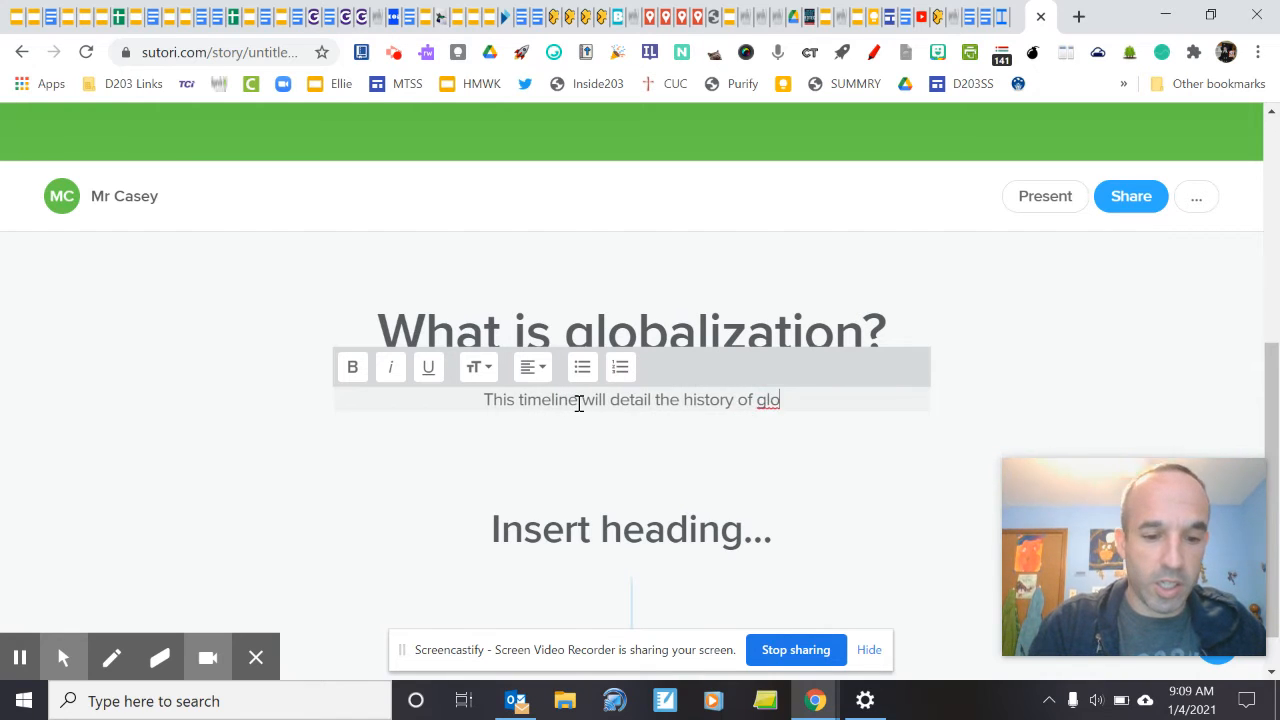
pyautogui.write('balization')
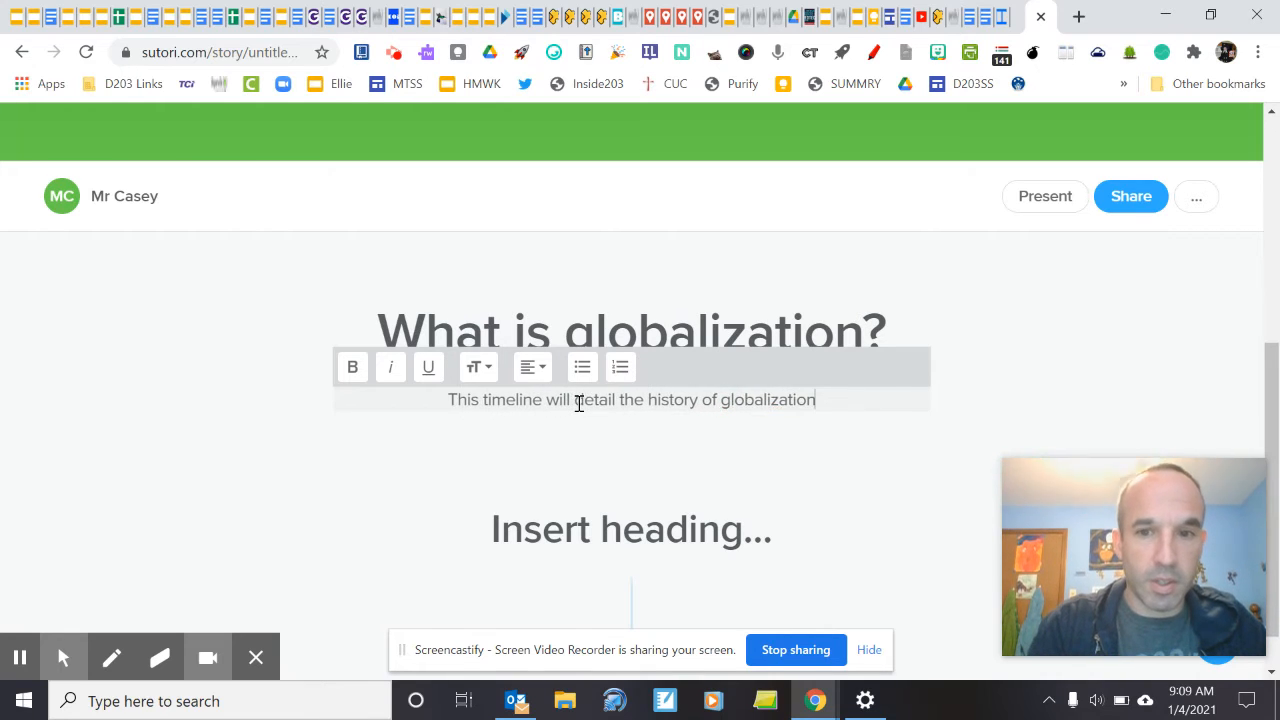
pyautogui.write(', as well')
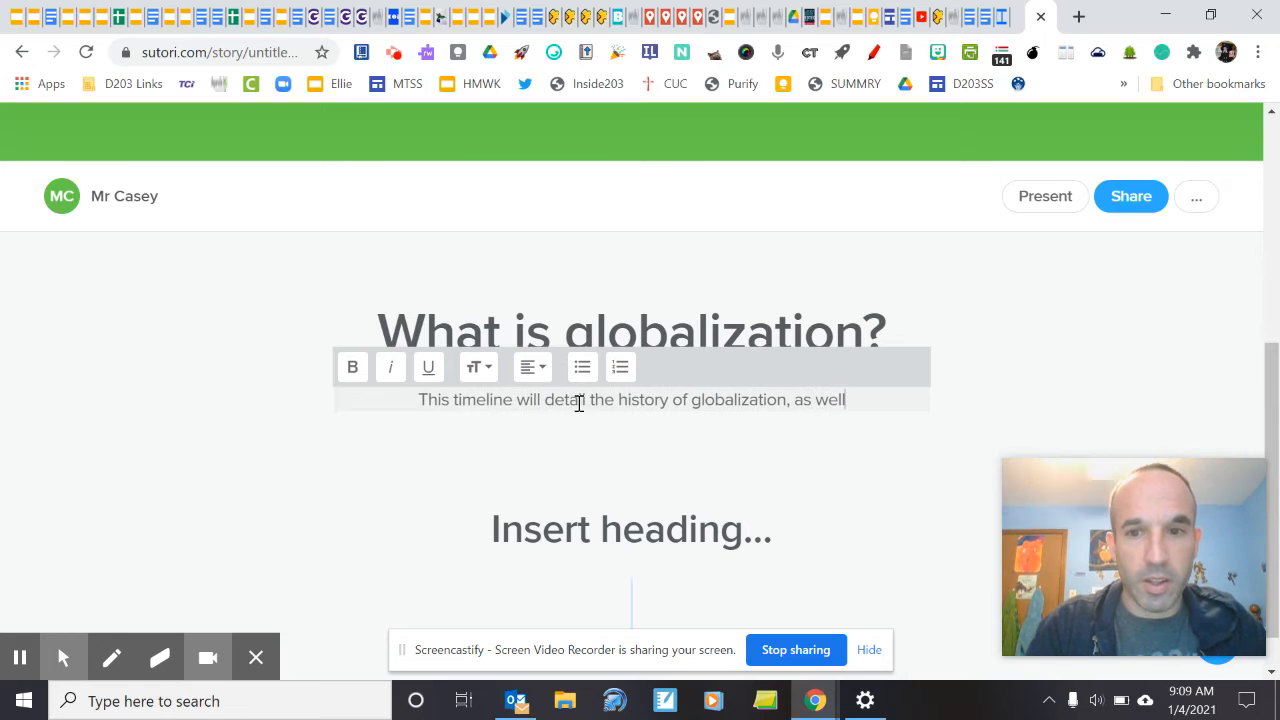
pyautogui.write(' as poin')
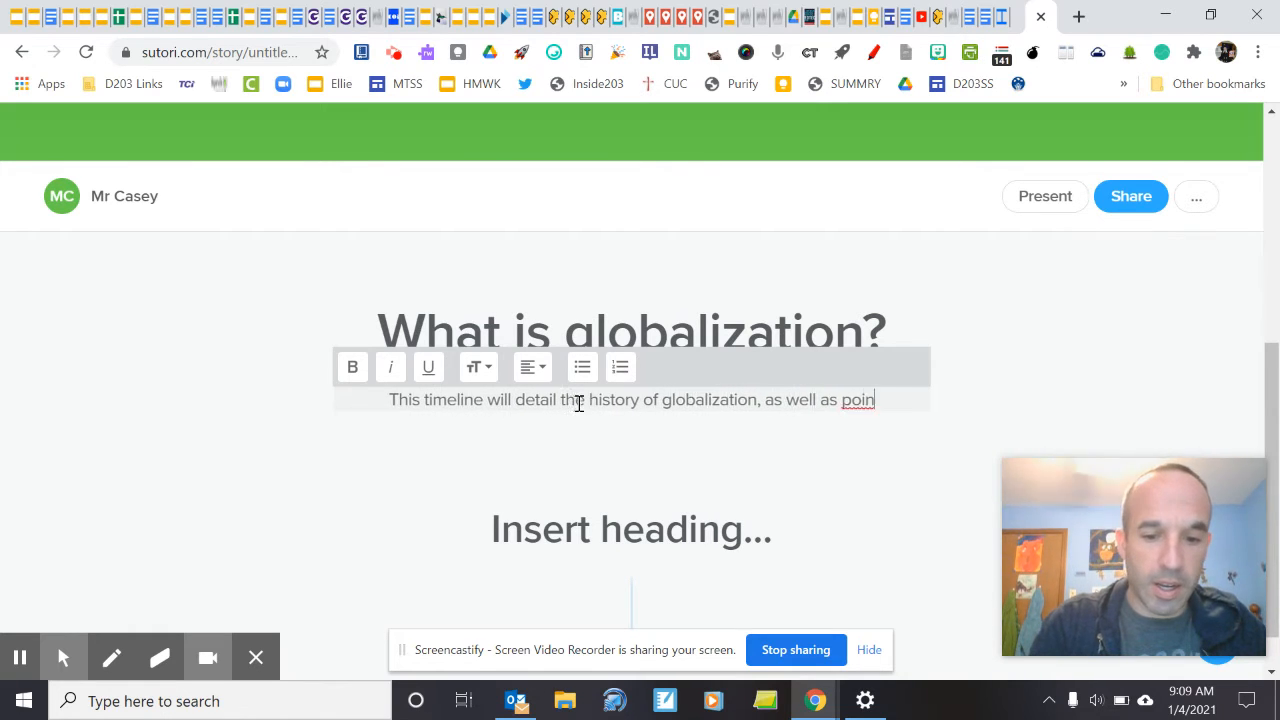
pyautogui.write('t out fac')
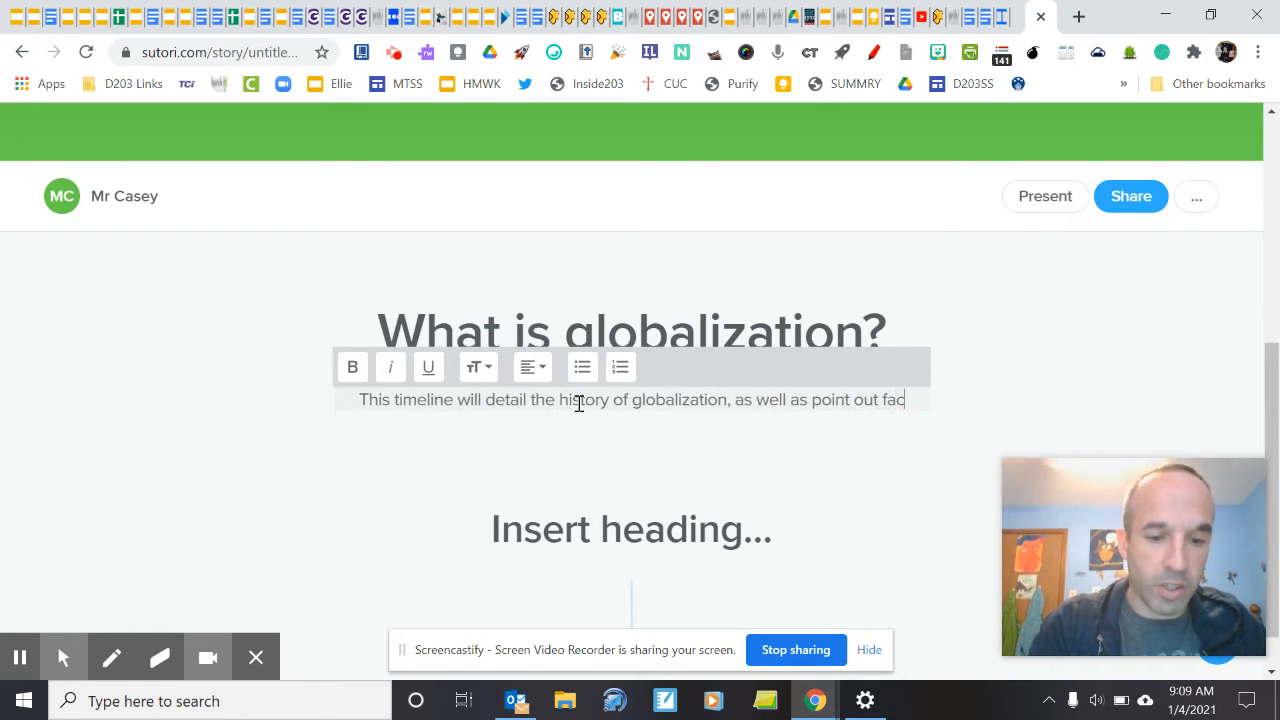
pyautogui.write('tors t')
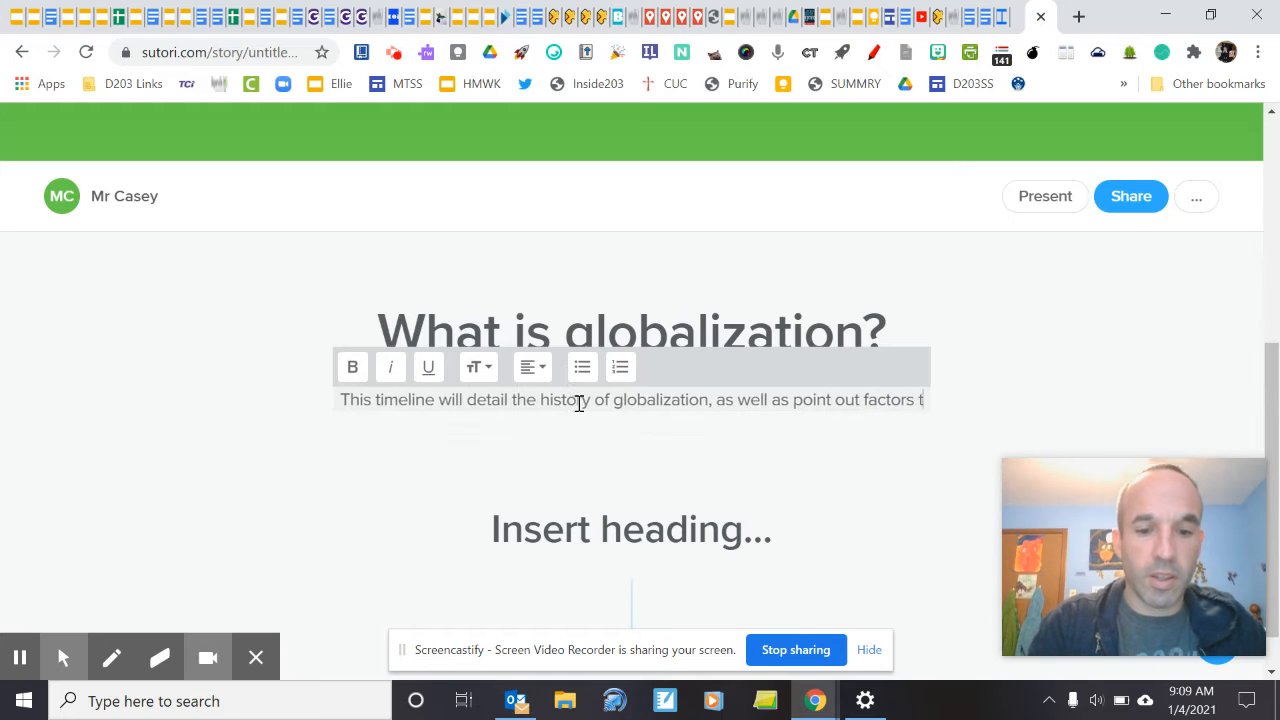
pyautogui.write('hat are ')
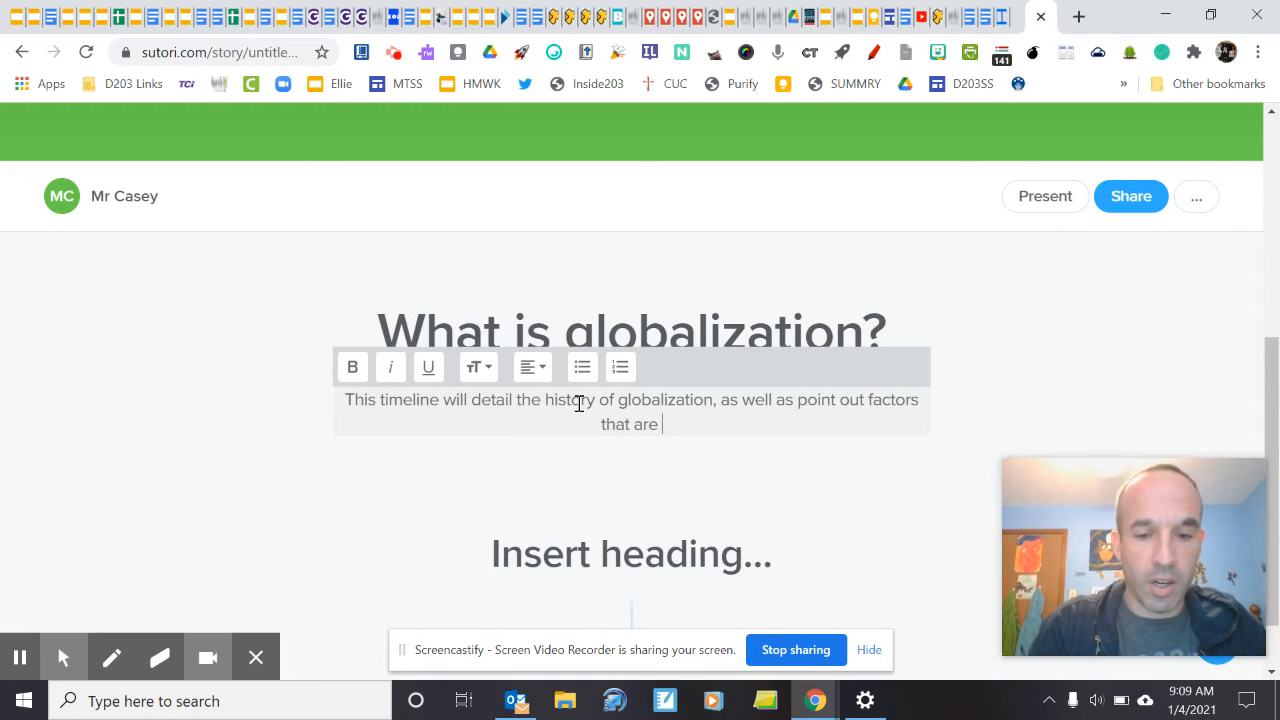
pyautogui.write('increasing')
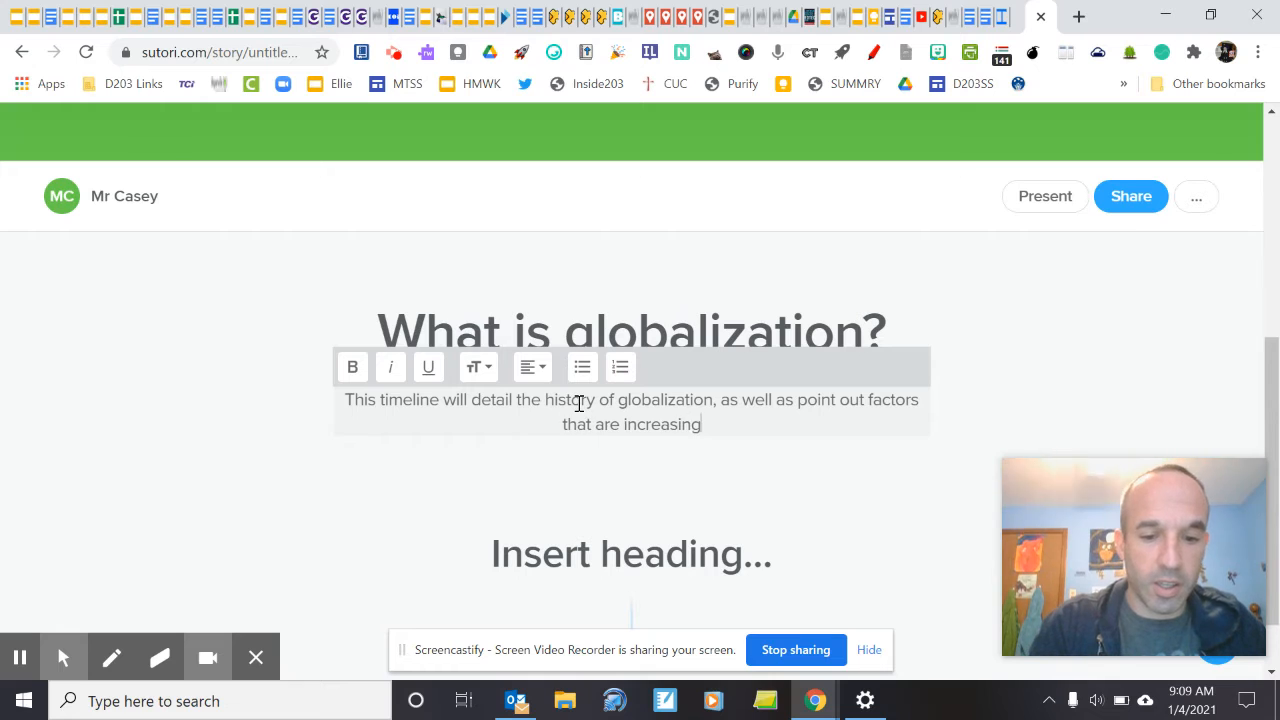
pyautogui.write(' the rate o')
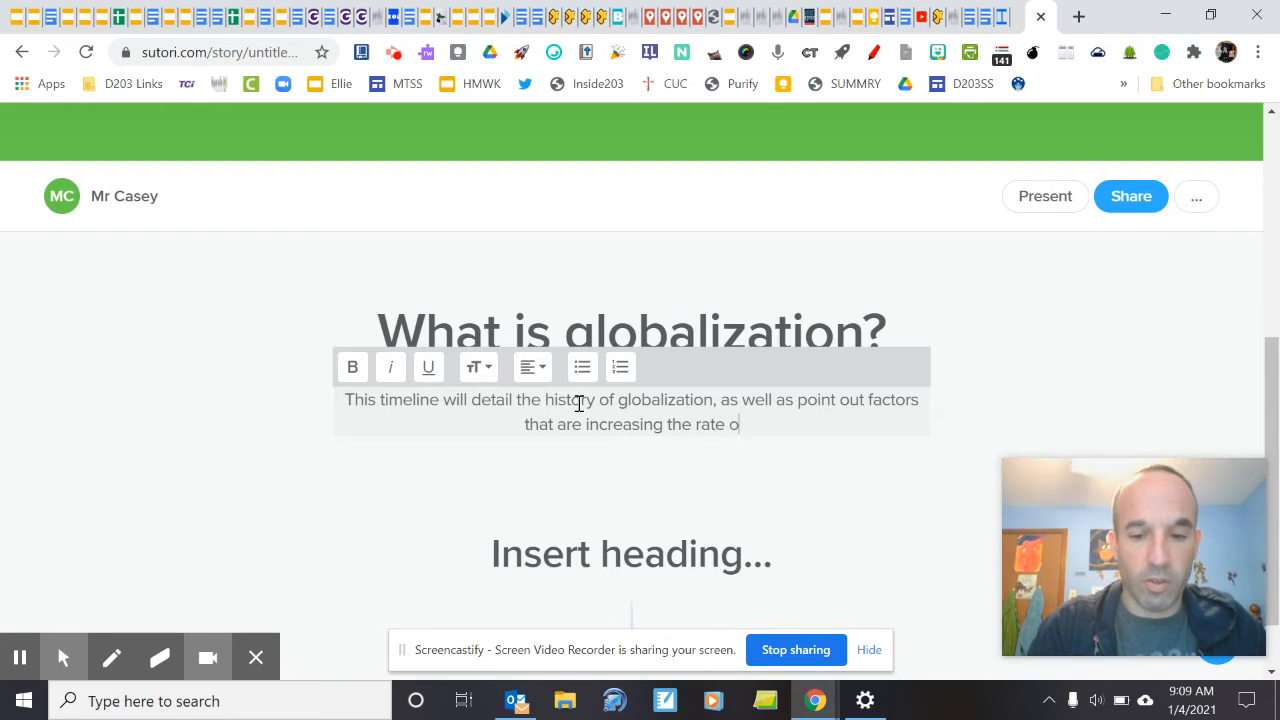
pyautogui.write('f globaliz')
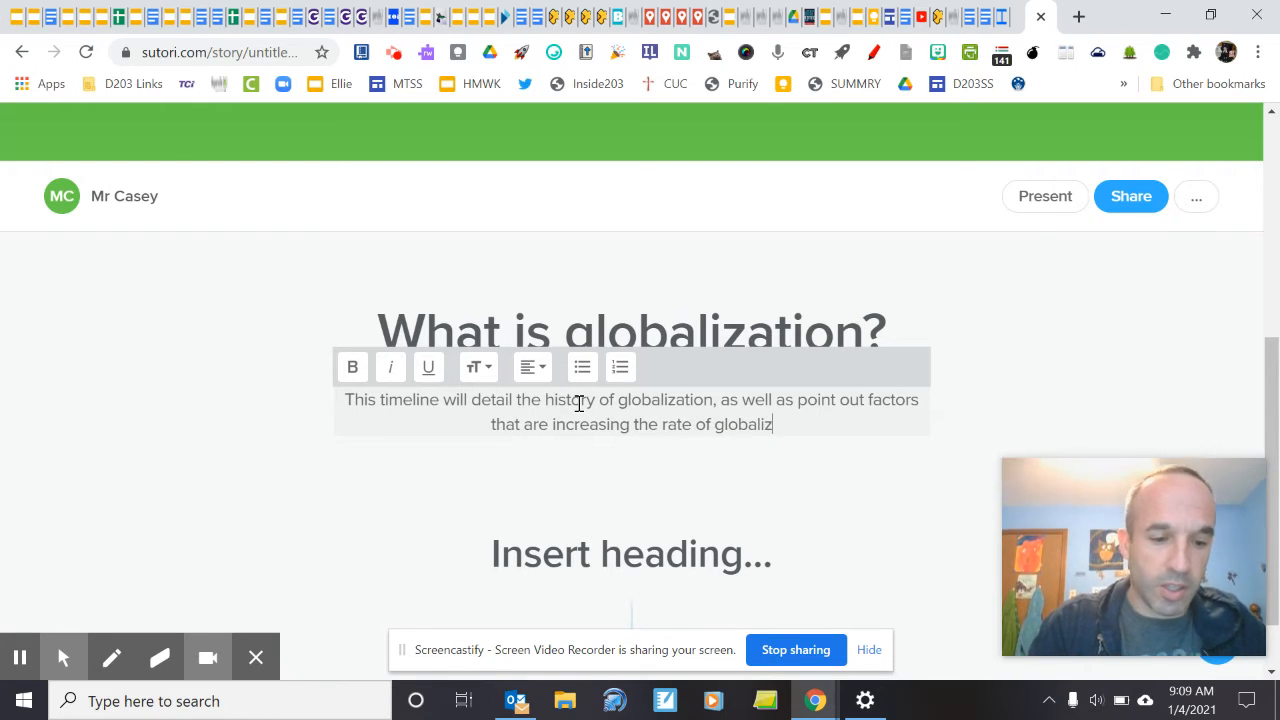
pyautogui.write('ation today. ')
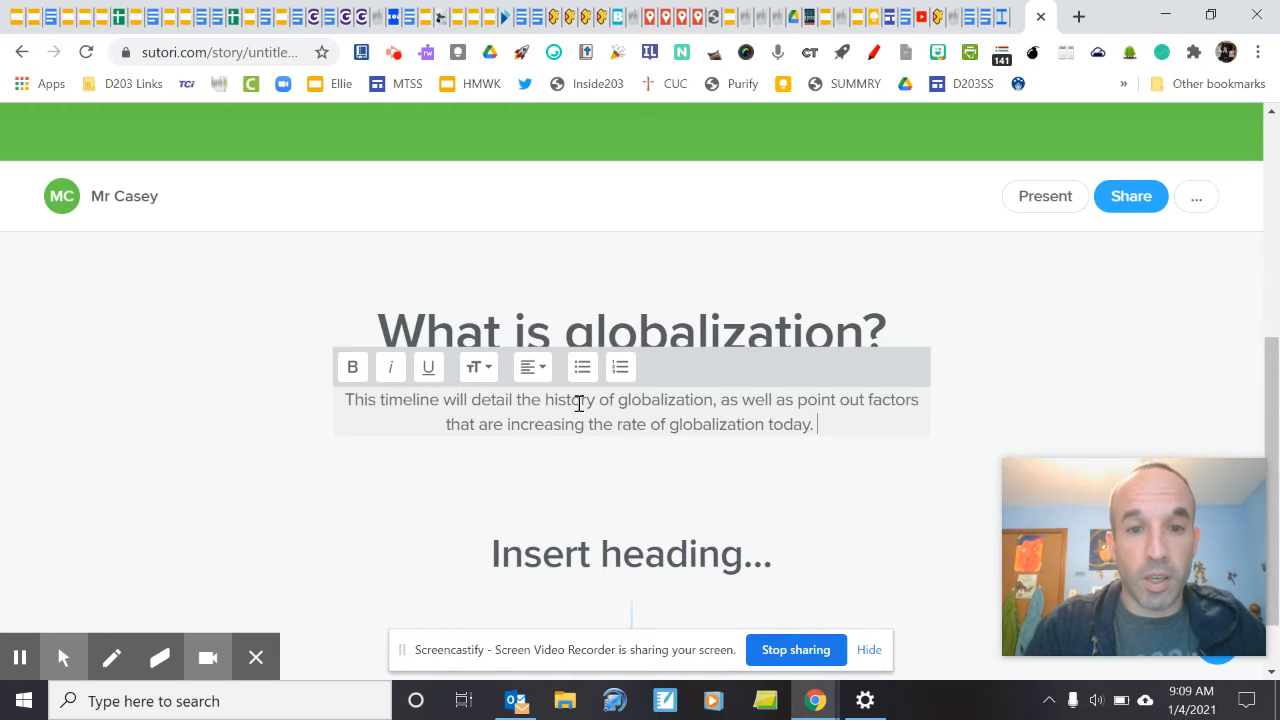
# Add a second sentence to the introduction: "In addition, I will detail the effects of globalization on culture, economies, and politics.".
pyautogui.write('In ')
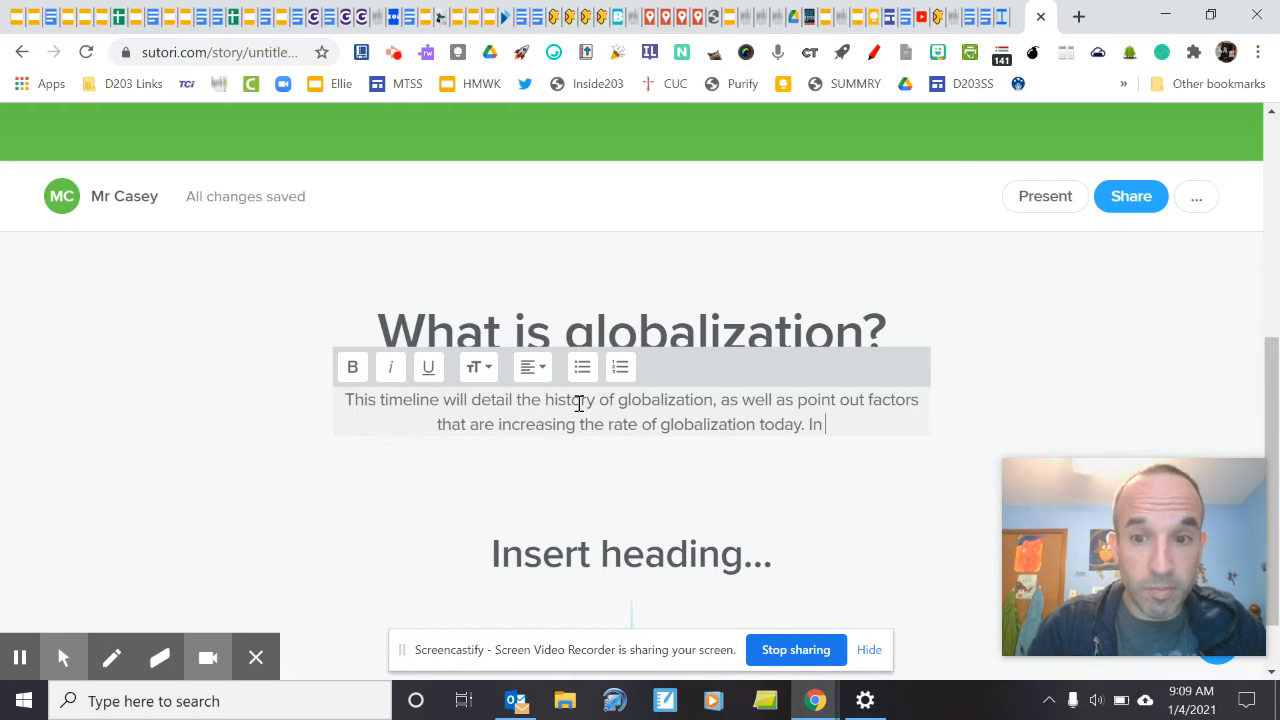
pyautogui.write('add')
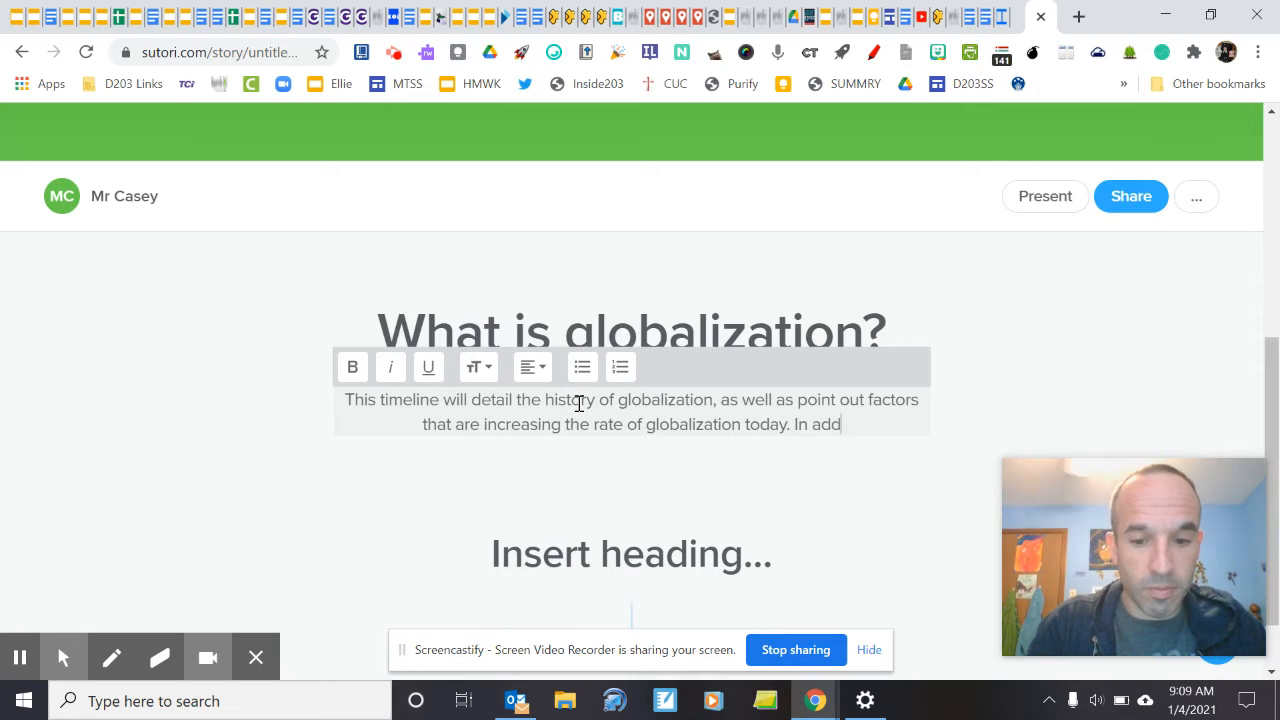
pyautogui.write('ition, ')
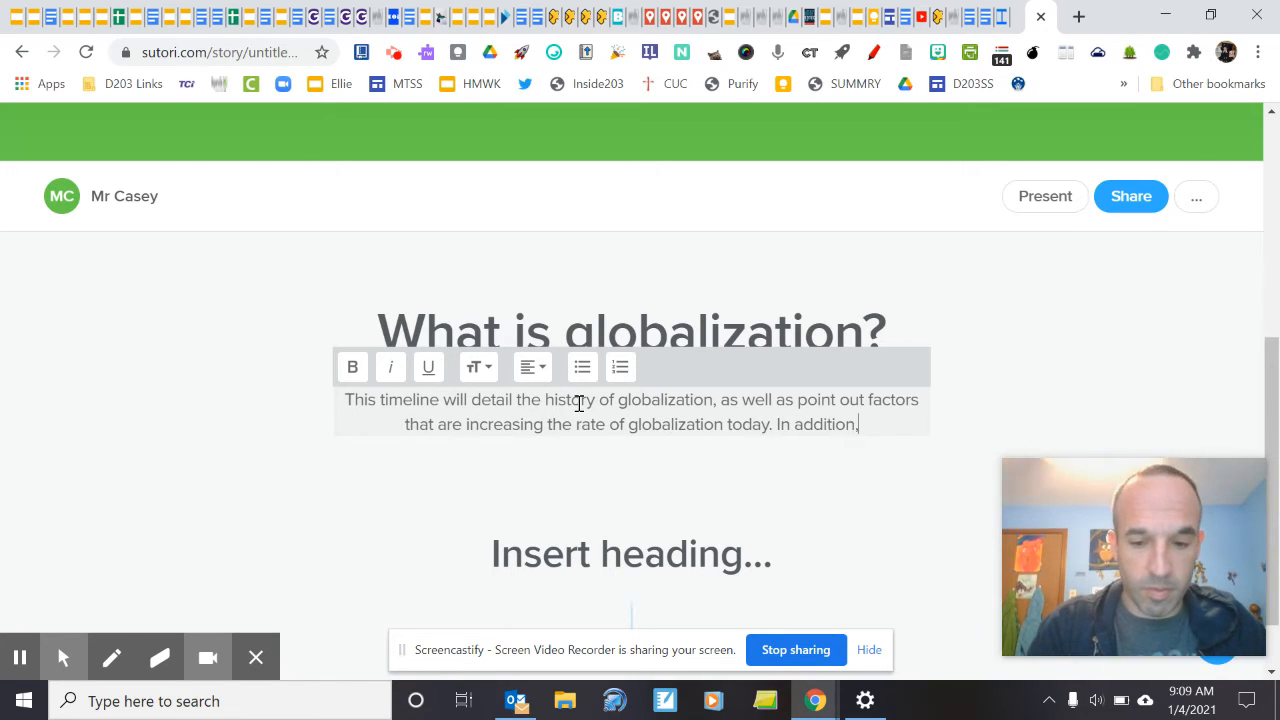
pyautogui.write('I wi')
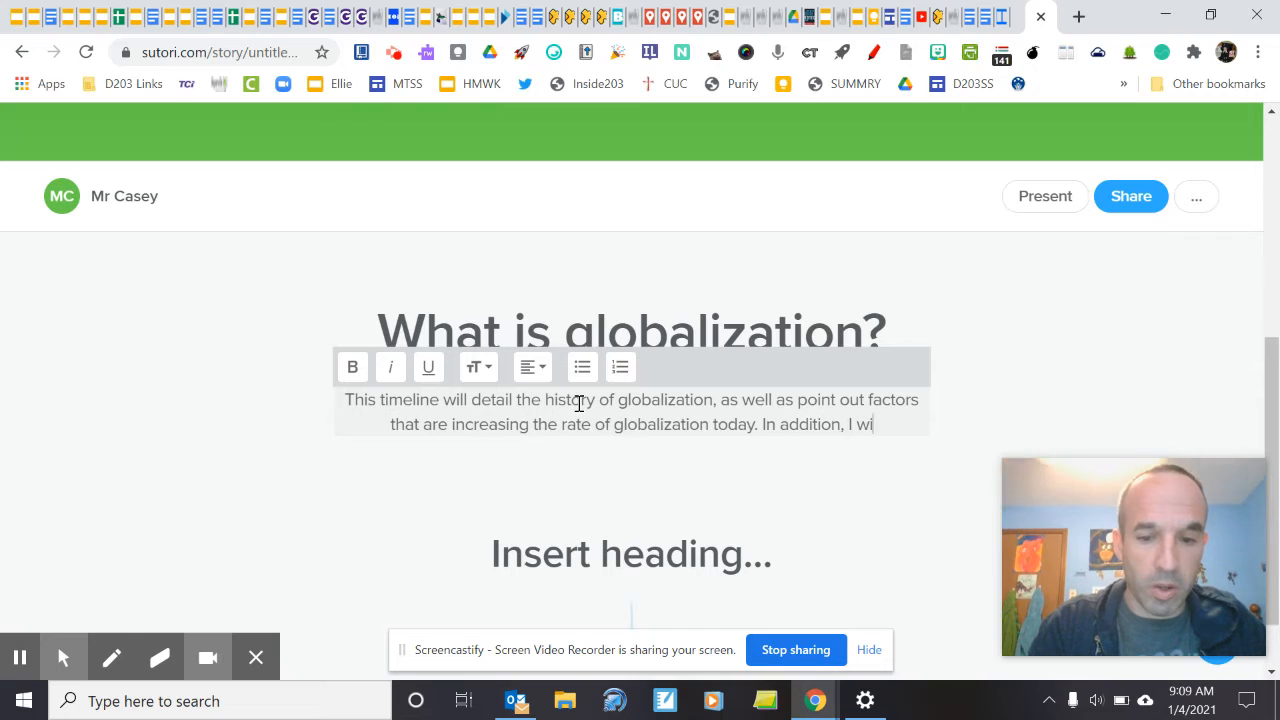
pyautogui.write('ll detai')
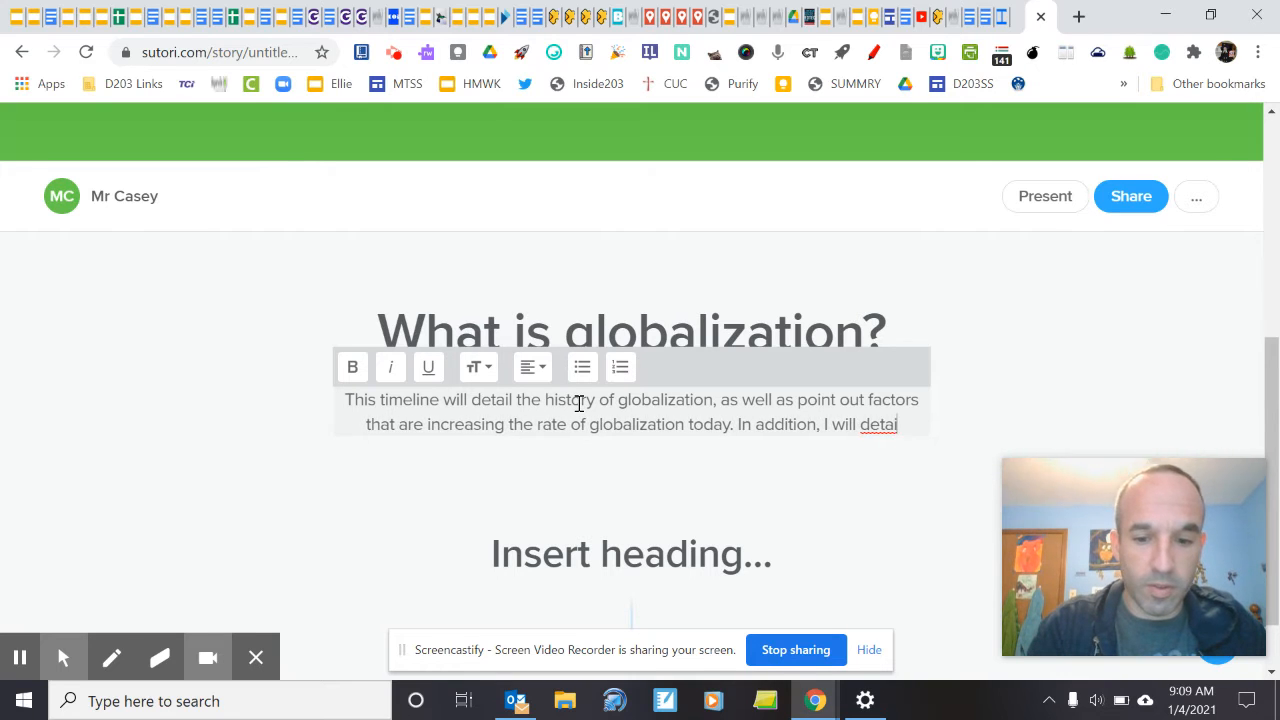
pyautogui.write('l the effects')
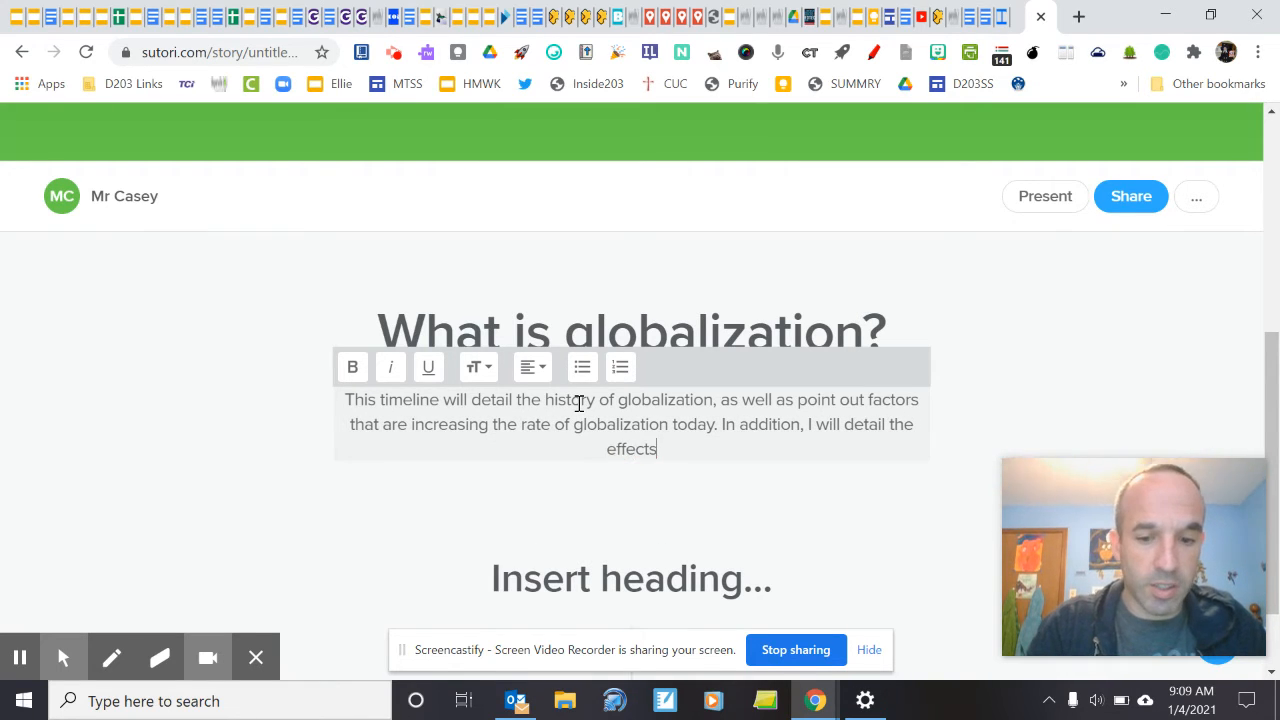
pyautogui.write(' of global')
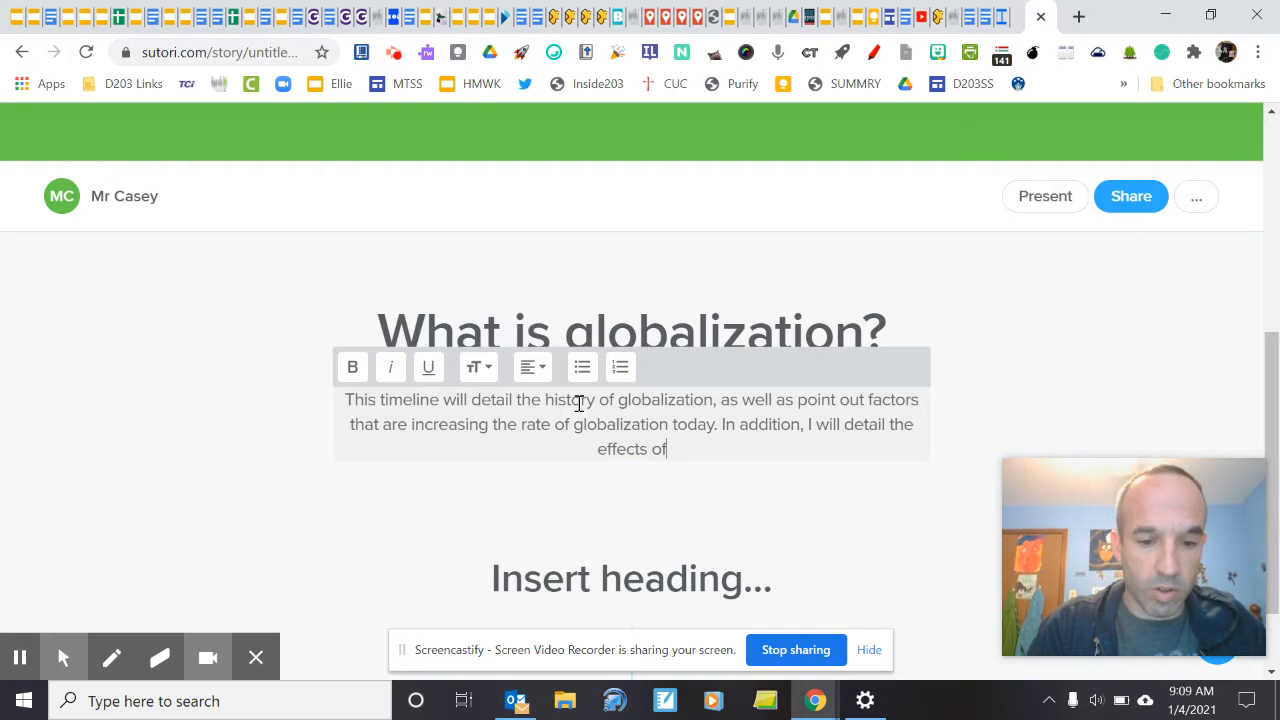
pyautogui.write('izatio')
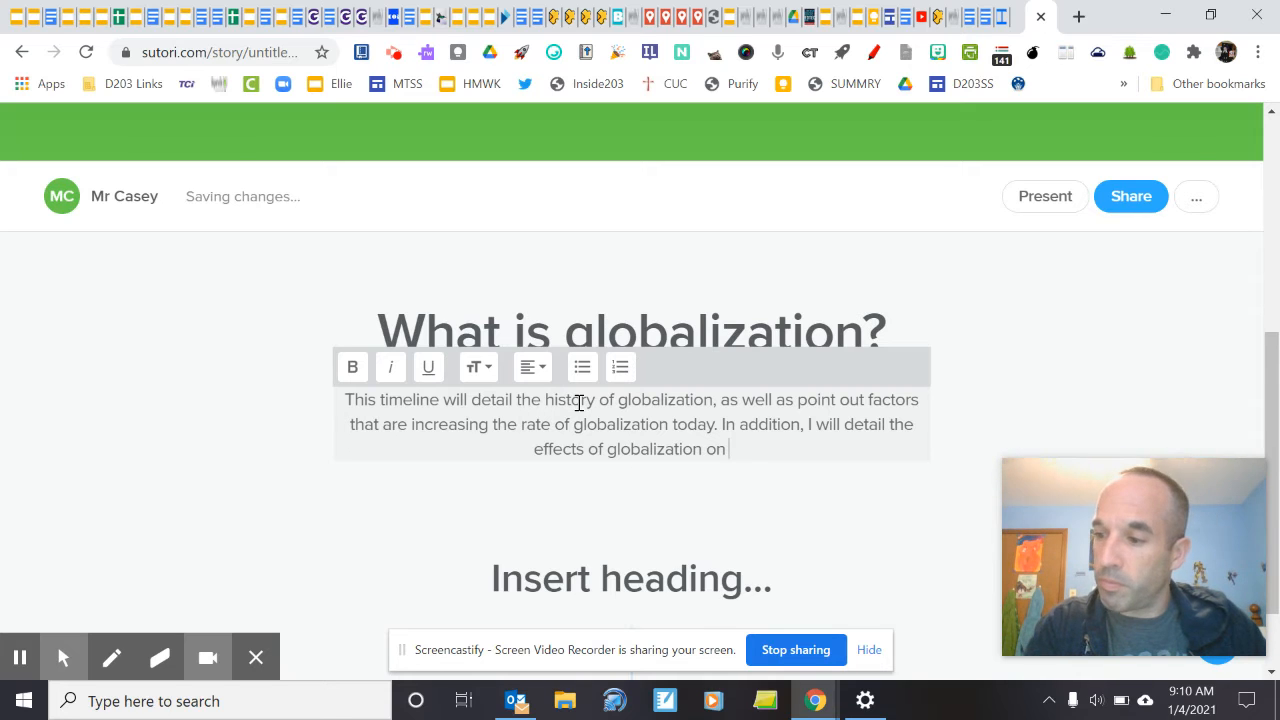
pyautogui.write('n on cul')
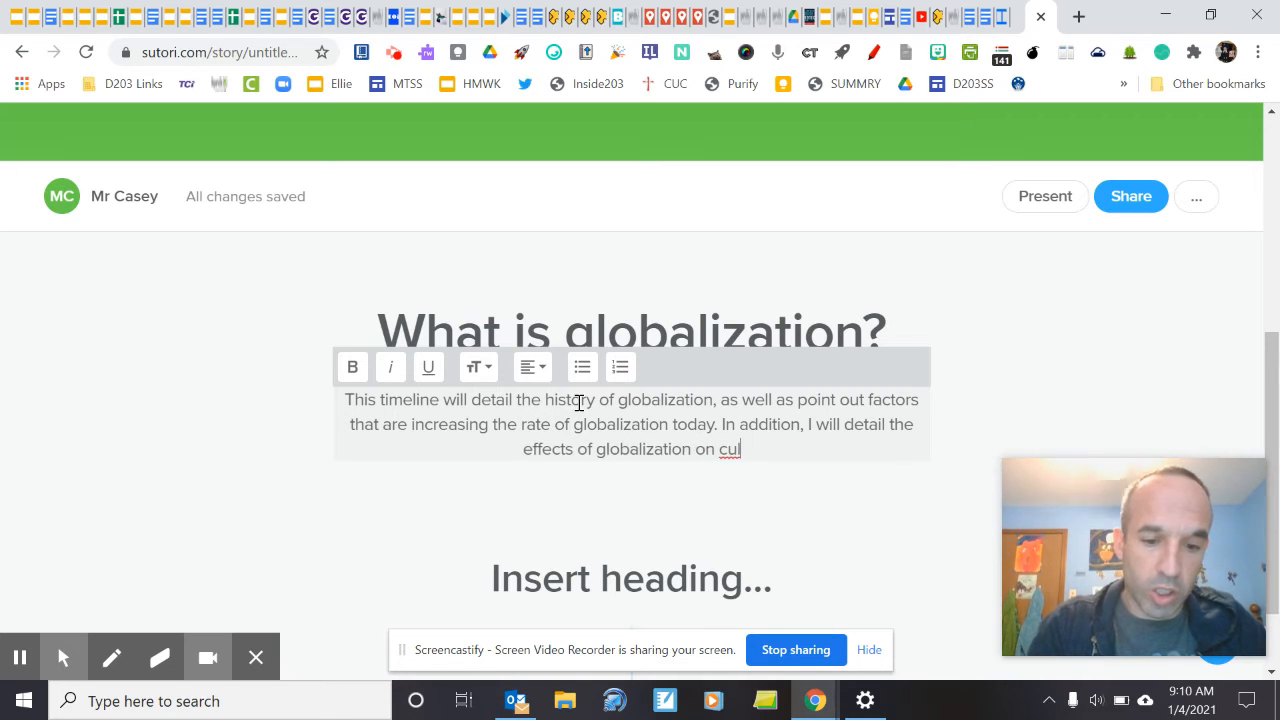
pyautogui.write('ture, ')
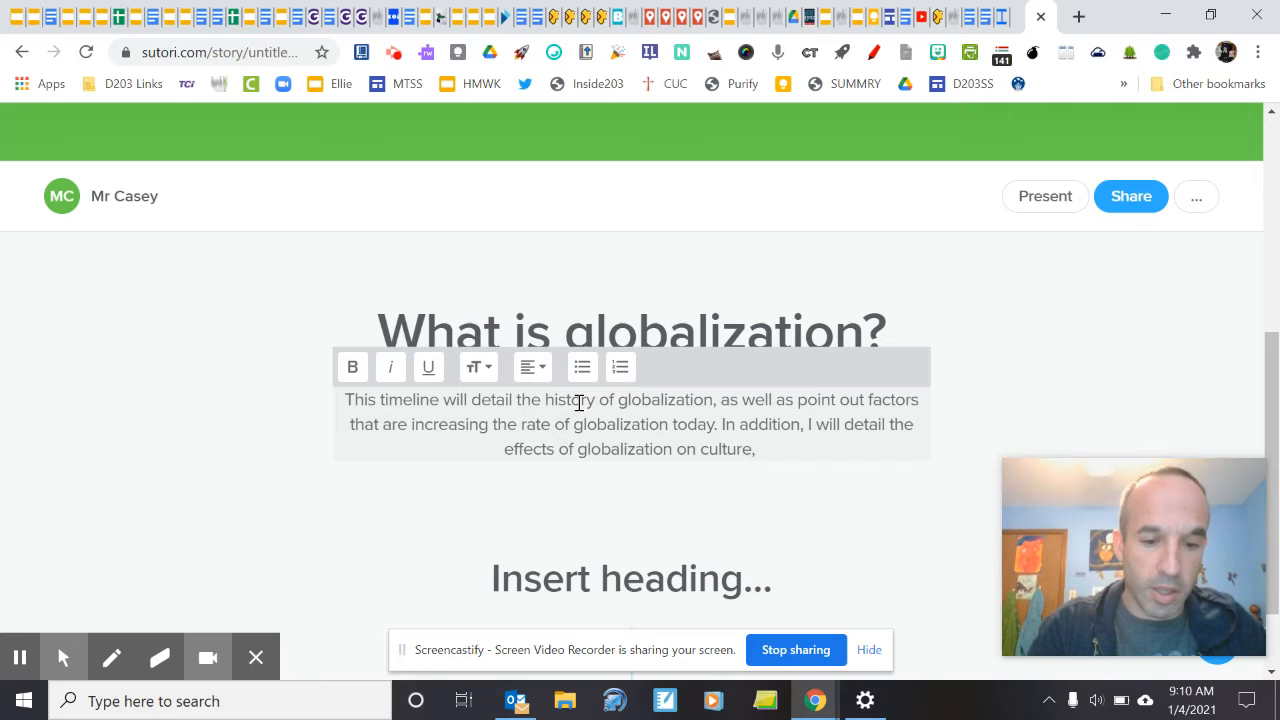
pyautogui.write('the eco')
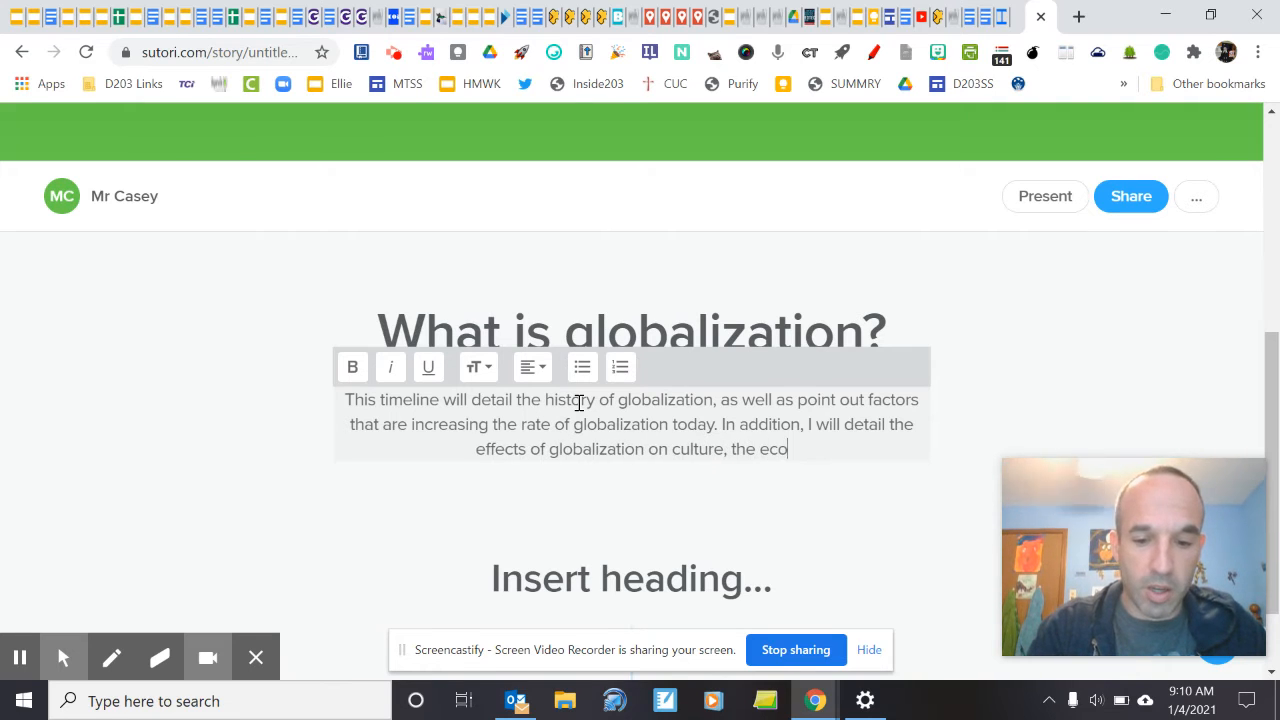
pyautogui.press('BackSpace')
pyautogui.press('BackSpace')
pyautogui.press('BackSpace')
pyautogui.press('BackSpace')
pyautogui.press('BackSpace')
pyautogui.press('BackSpace')
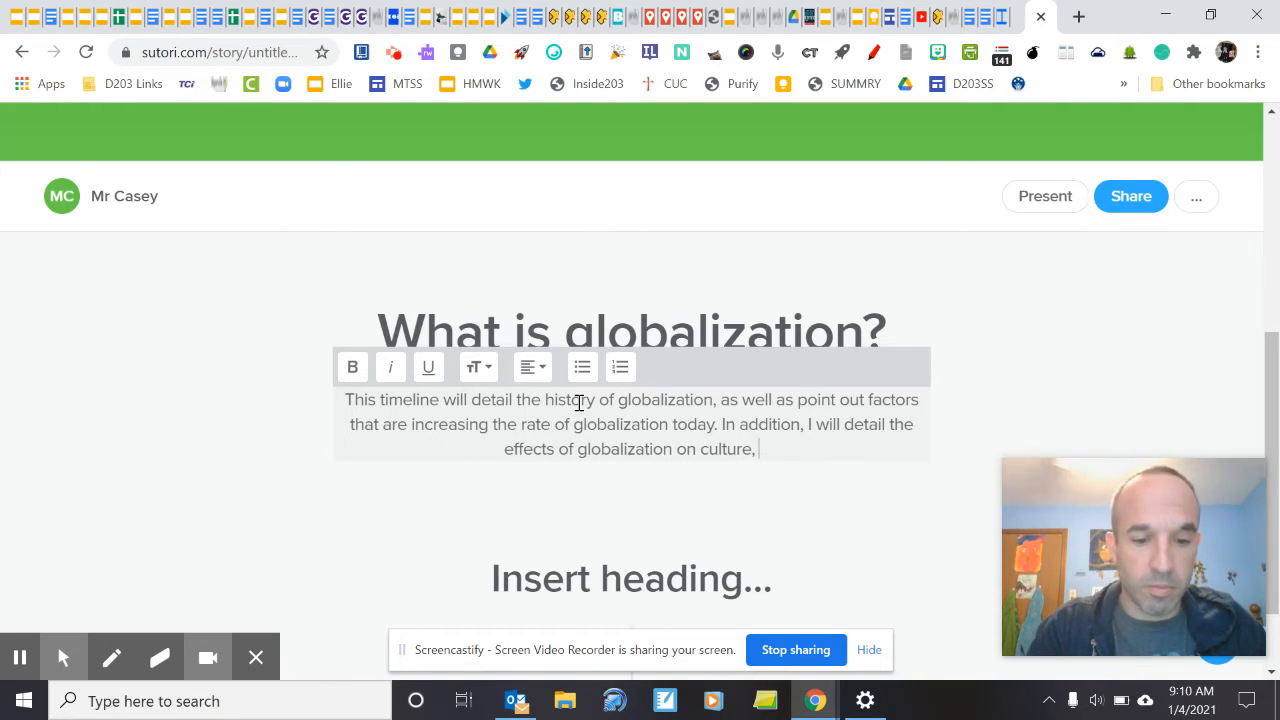
pyautogui.write('economies')
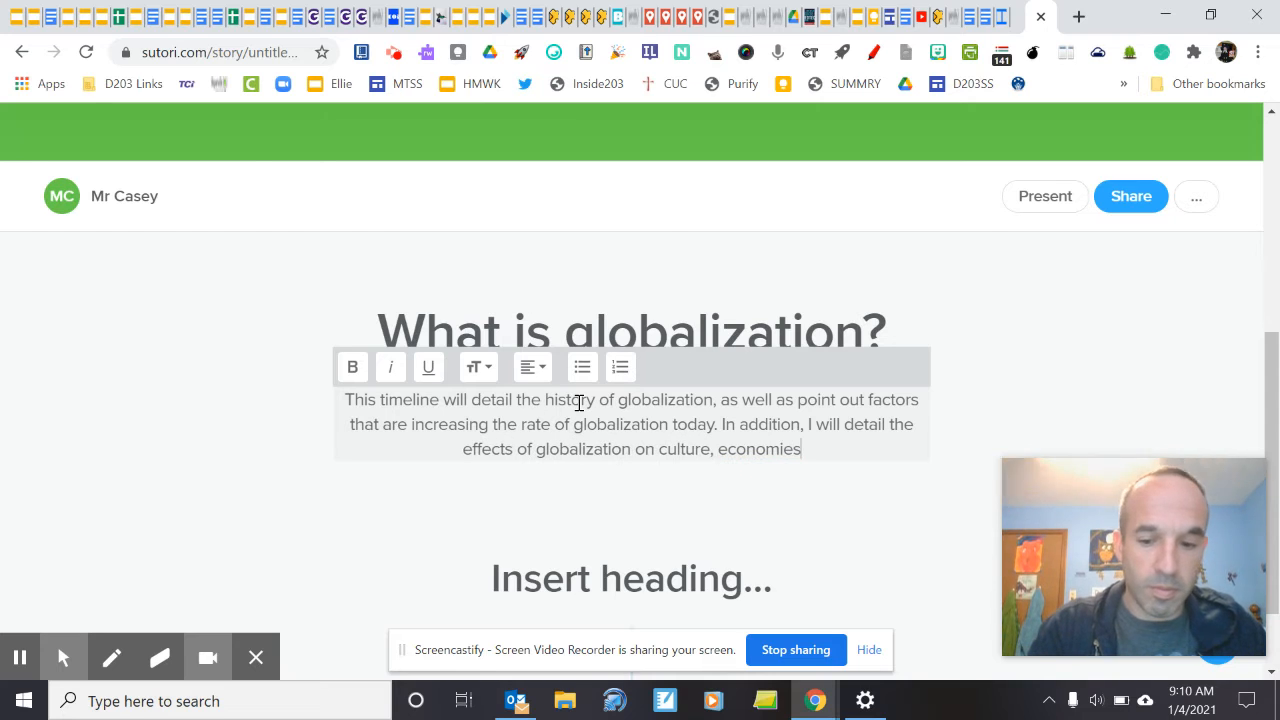
pyautogui.write(', and ')
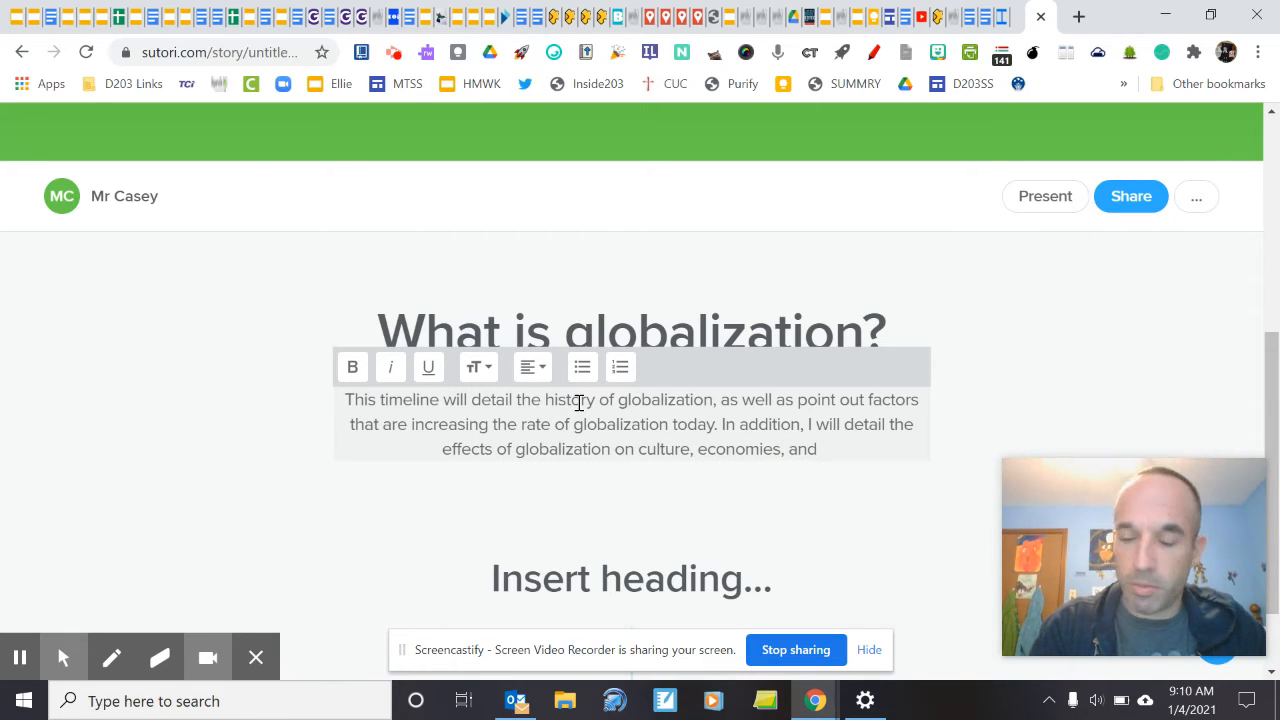
pyautogui.write('politic')
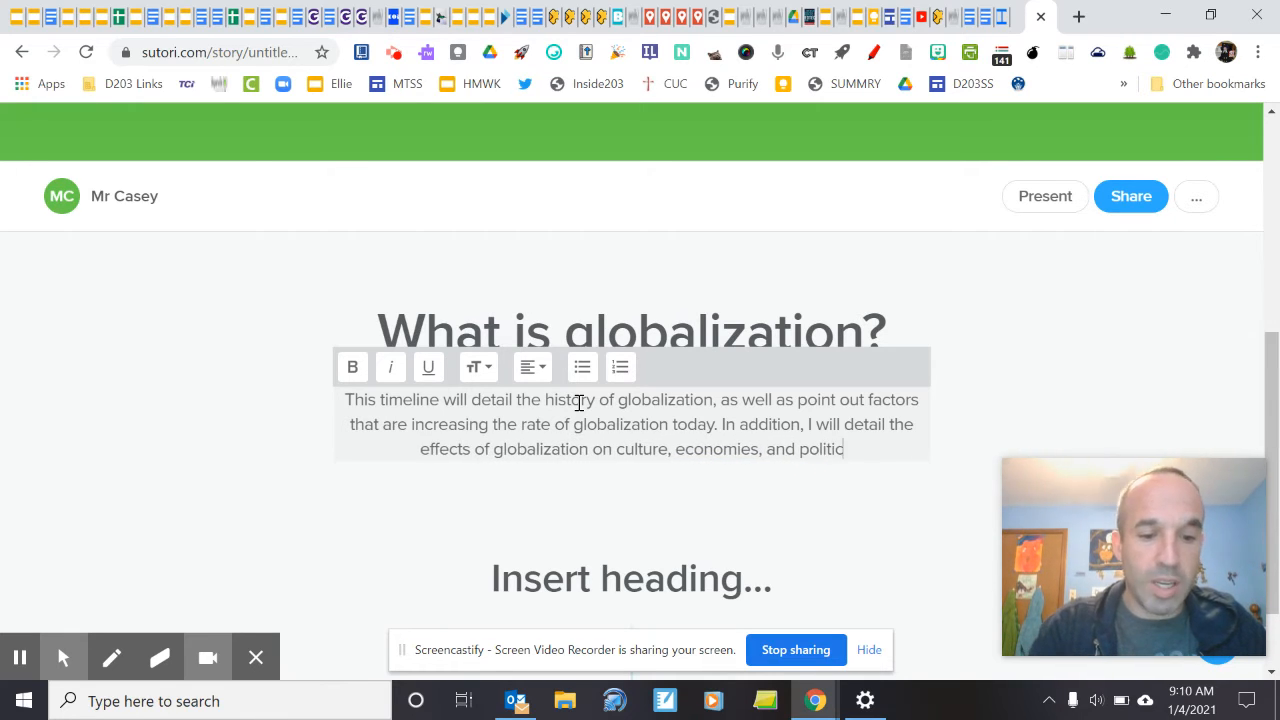
pyautogui.write('s.')
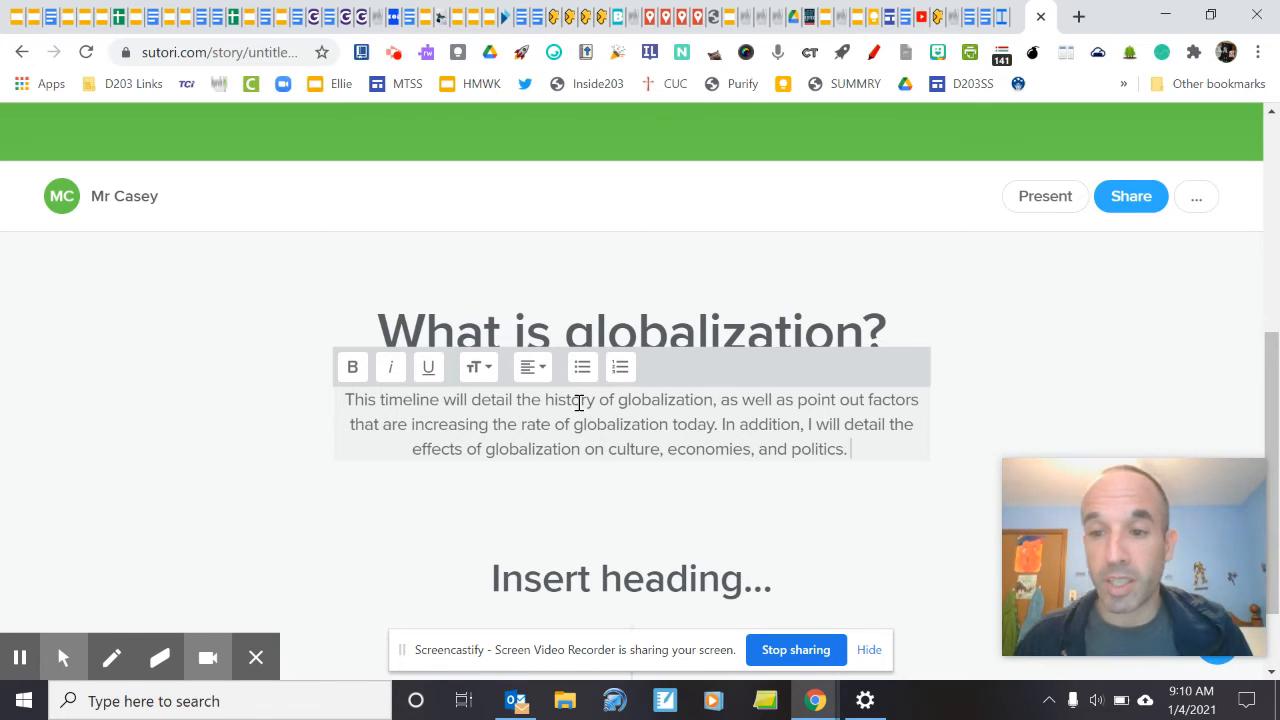
# Set the section heading below the introduction to "History".
pyautogui.click(625, 584)
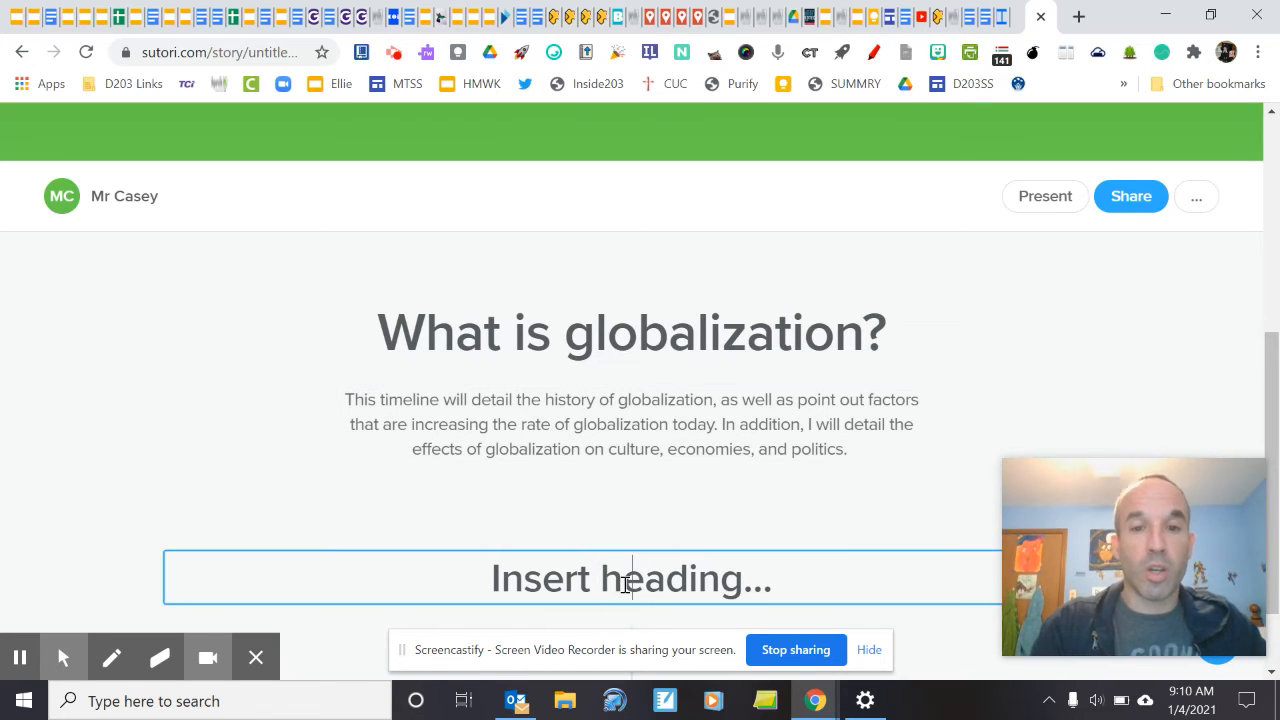
pyautogui.write('Histo')
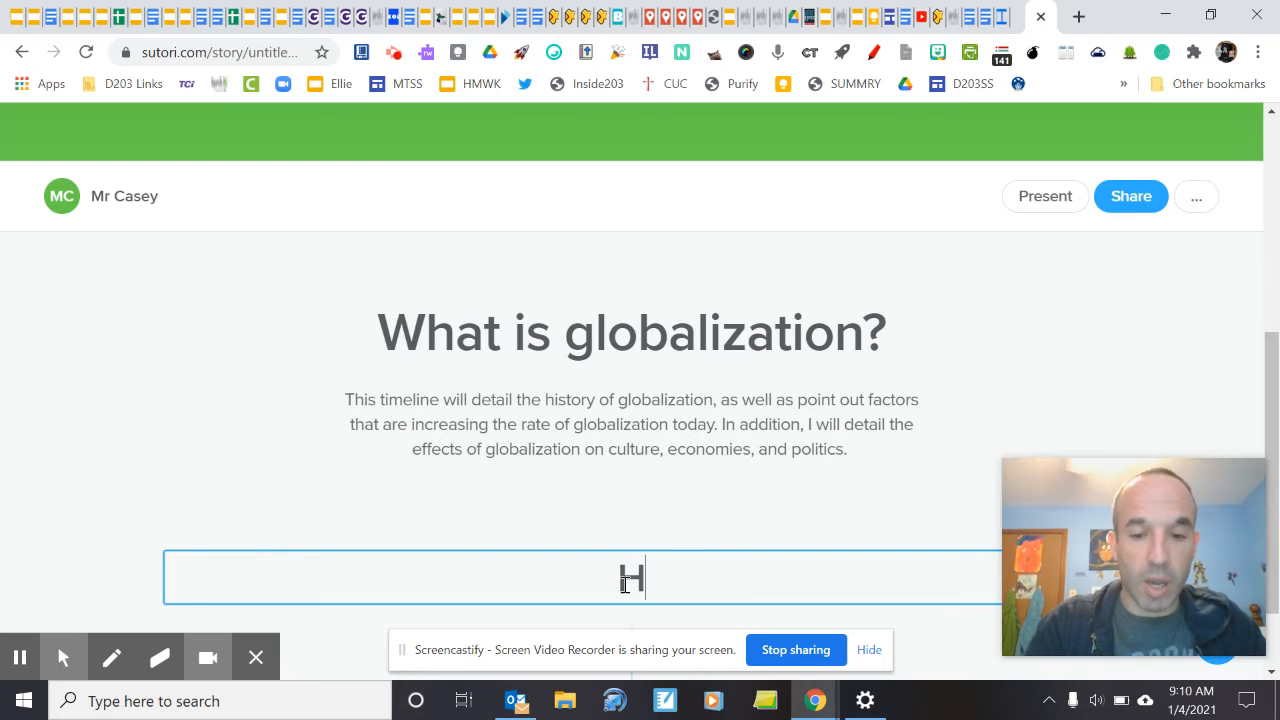
pyautogui.write('y')
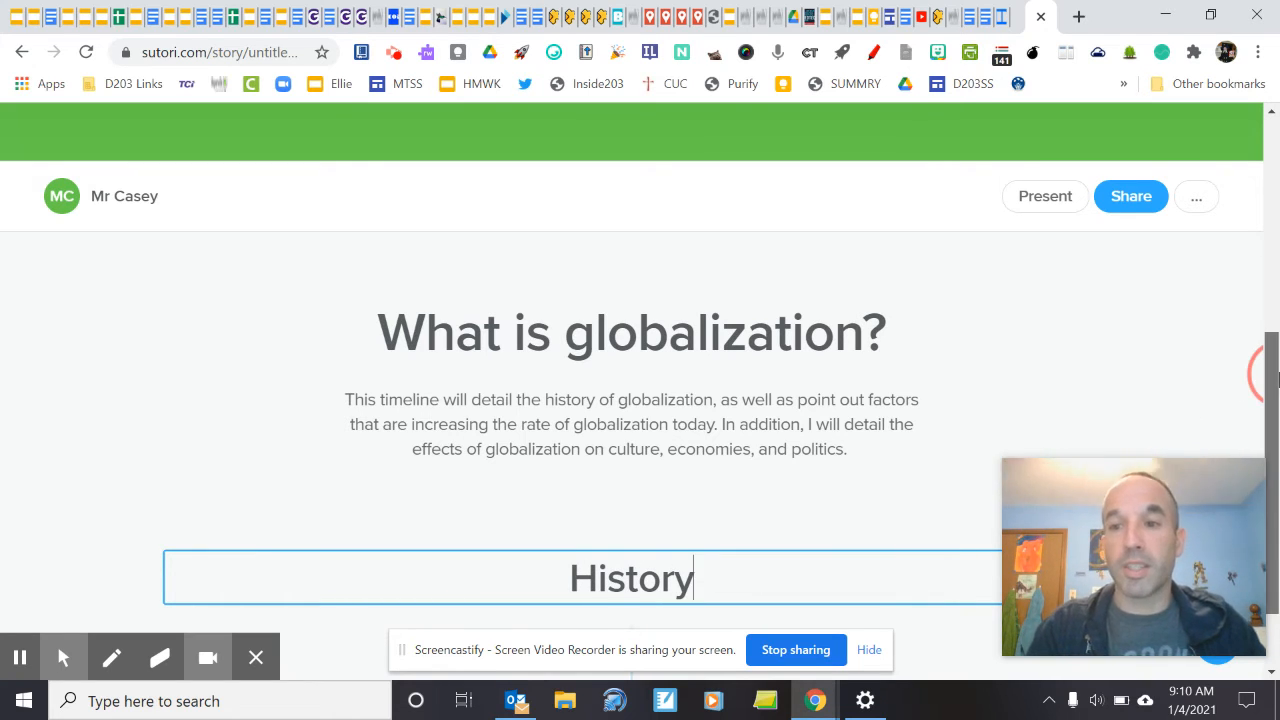
# Add a text block under History, consulting the Newsela article: "The silk road was an ancient trading route that spanned from China to the Mediterranean Sea.".
pyautogui.scroll(-1, 1277, 378)
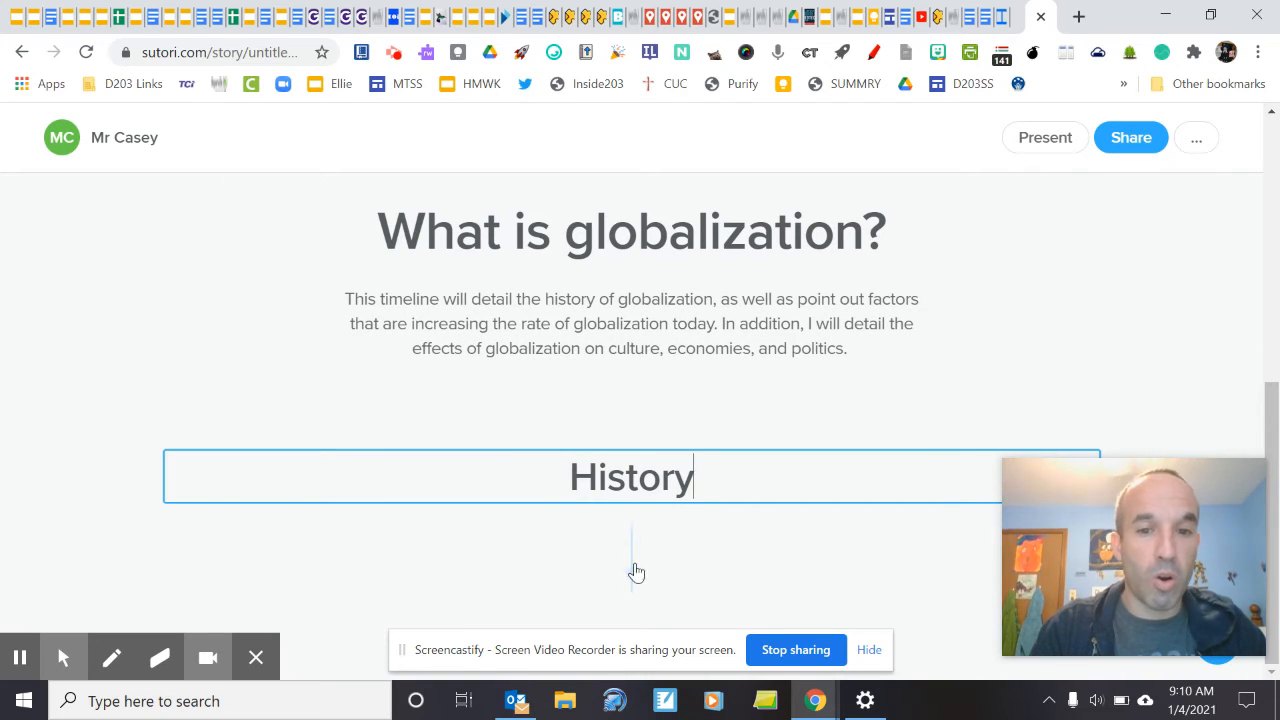
pyautogui.moveTo(632, 570)
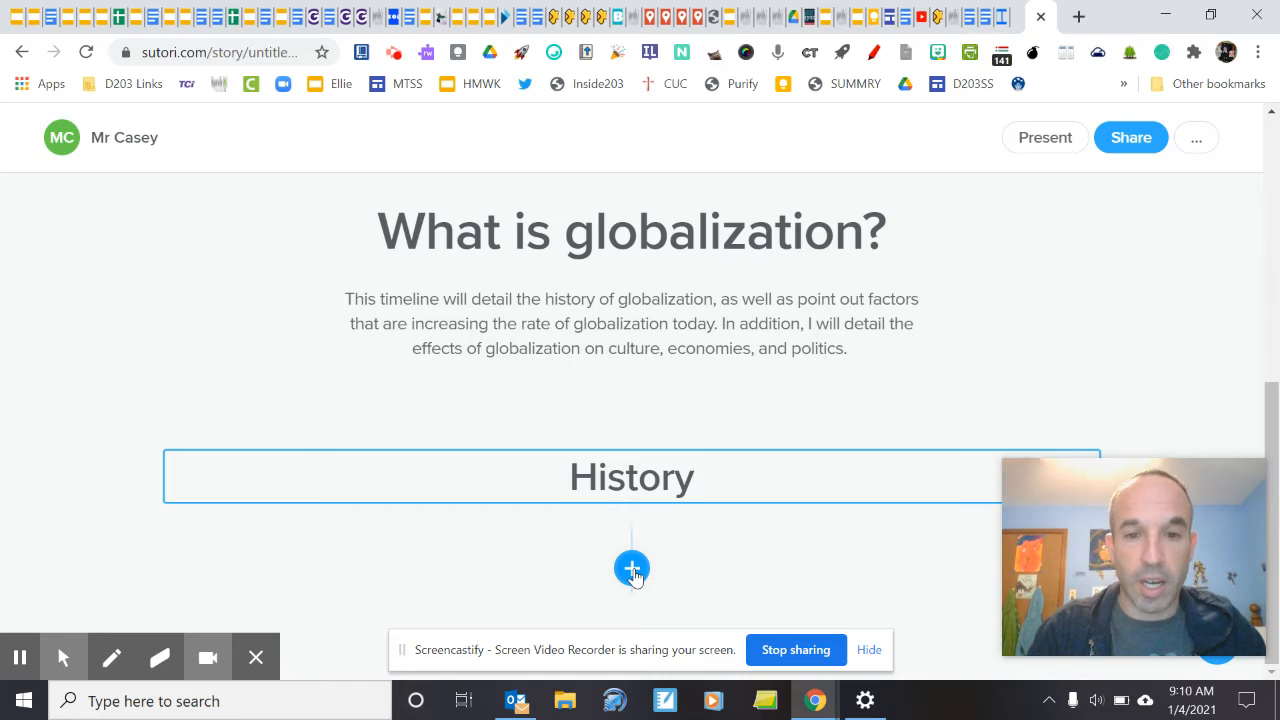
pyautogui.click(632, 570)
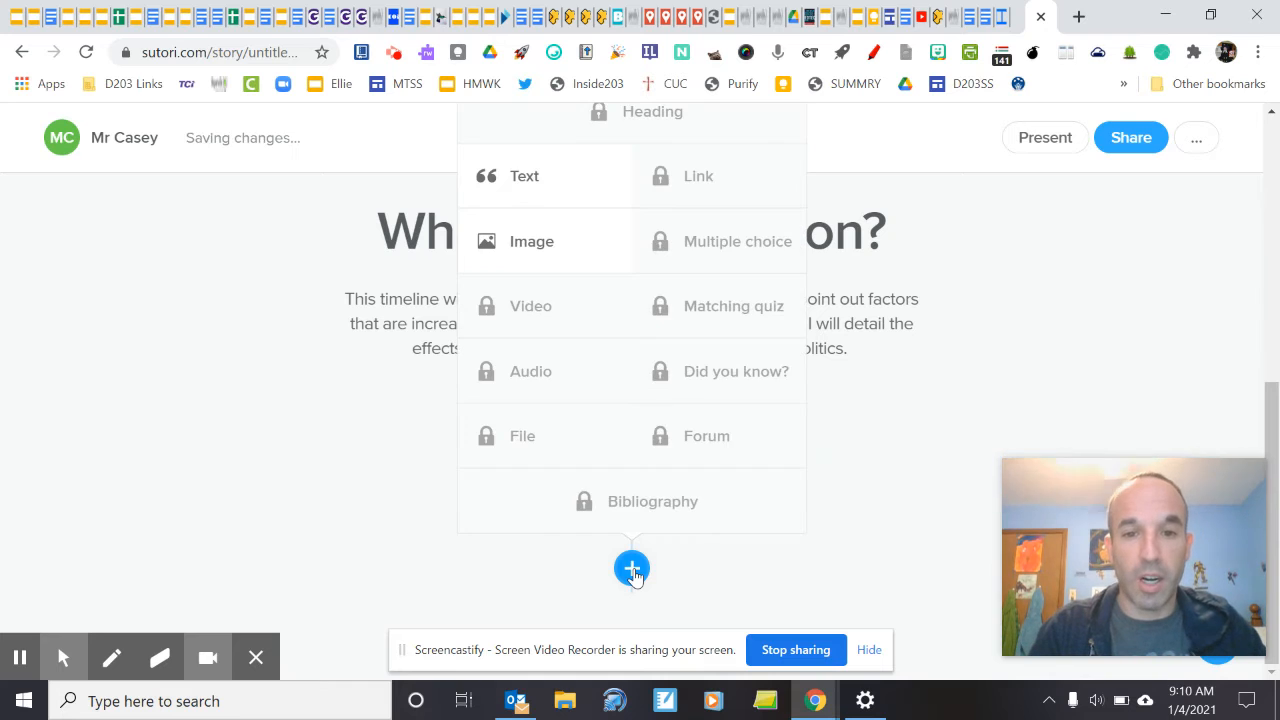
pyautogui.click(522, 194)
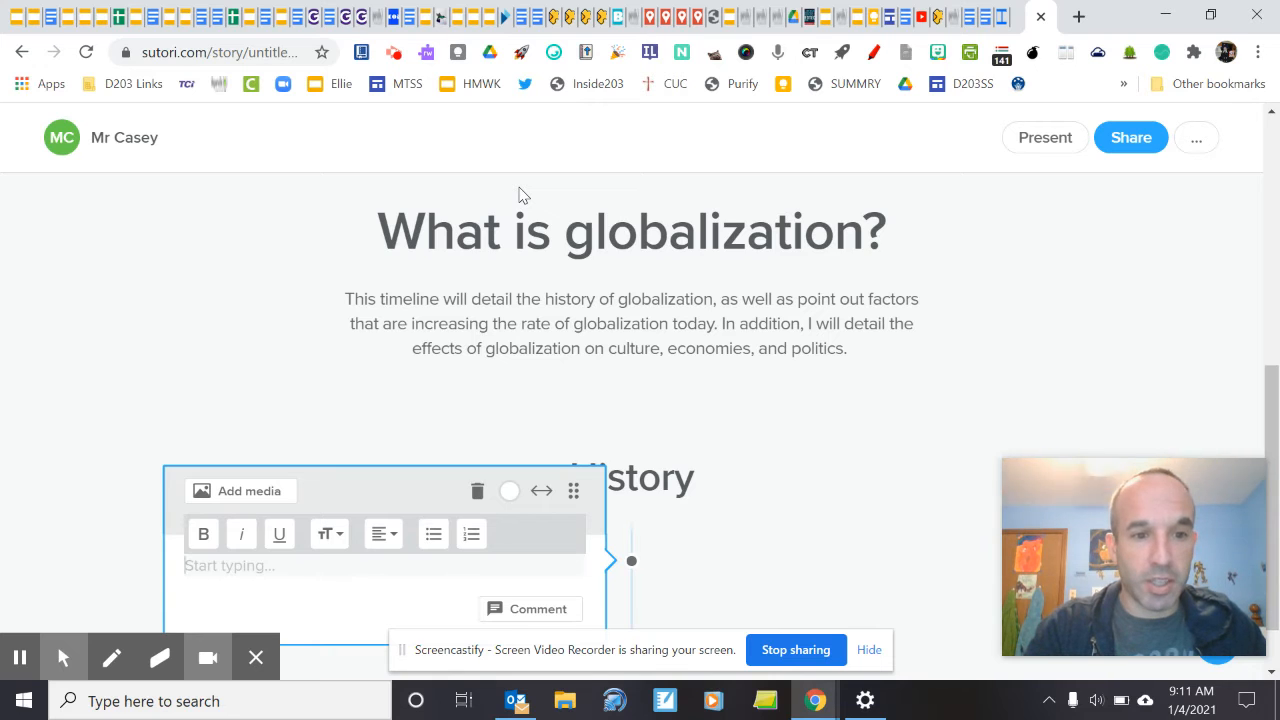
pyautogui.write('The')
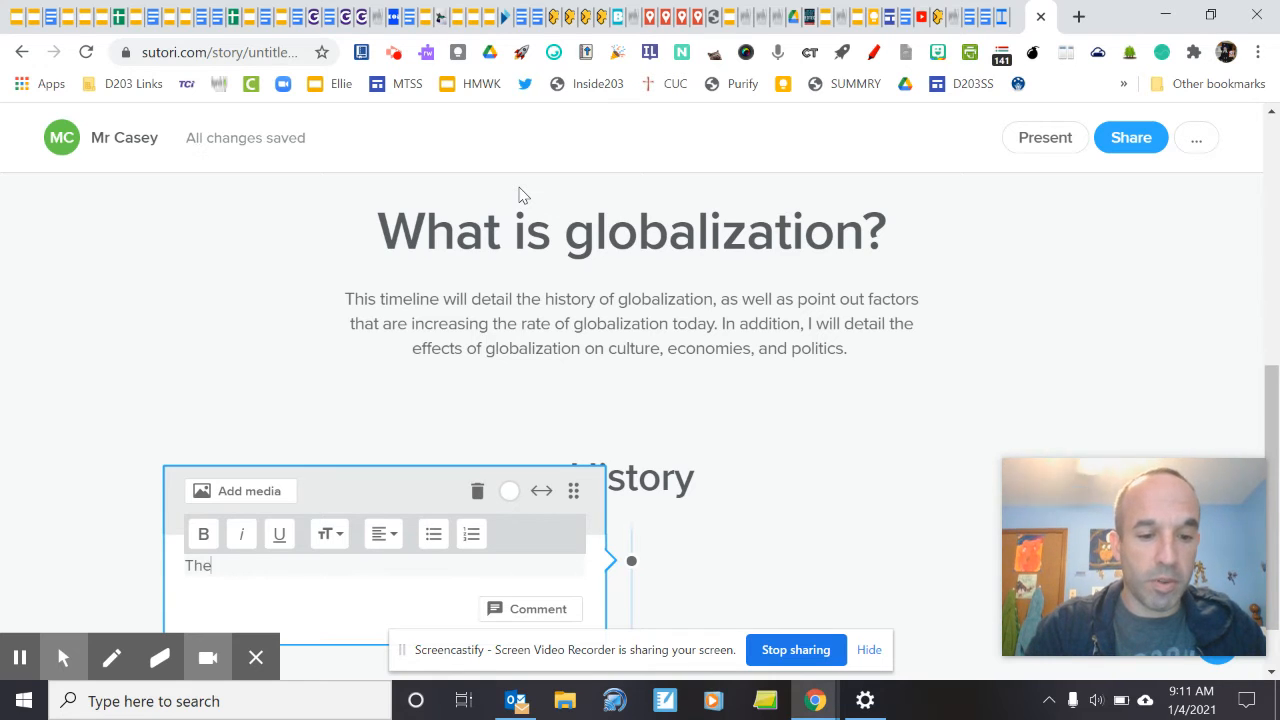
pyautogui.write(' silk road was an ancient trading route that sp')
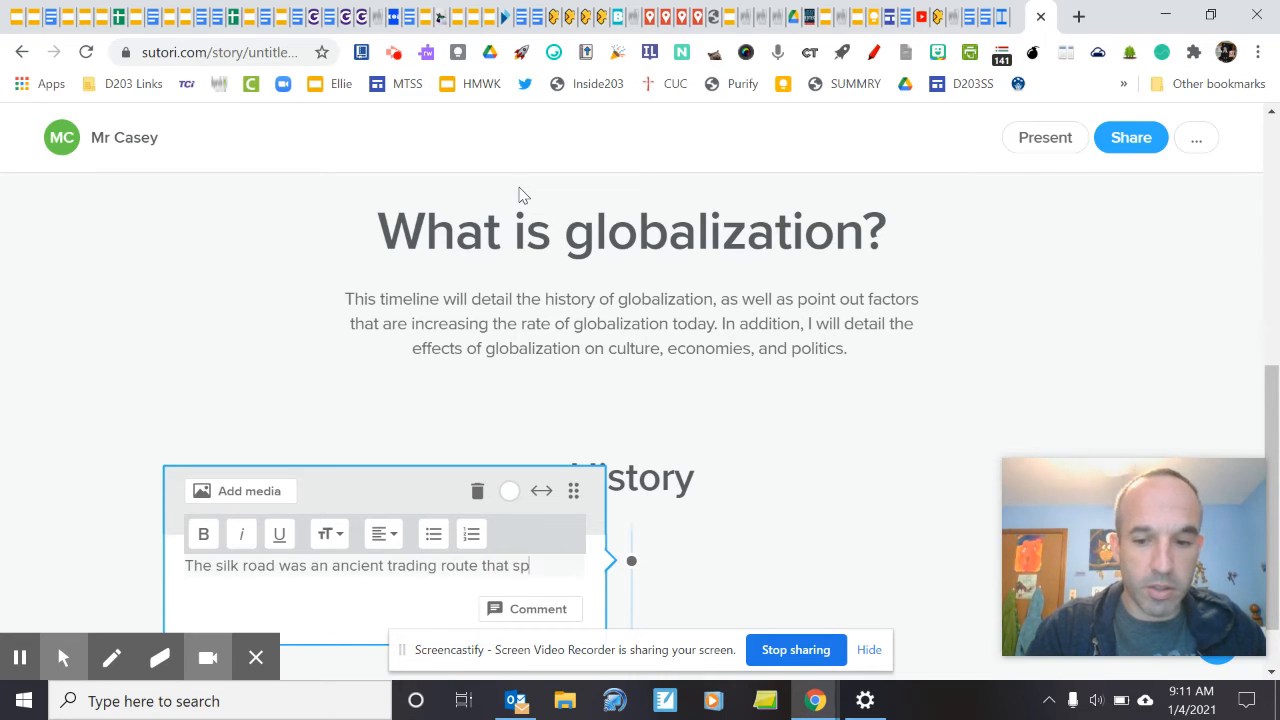
pyautogui.write('from China to the Med')
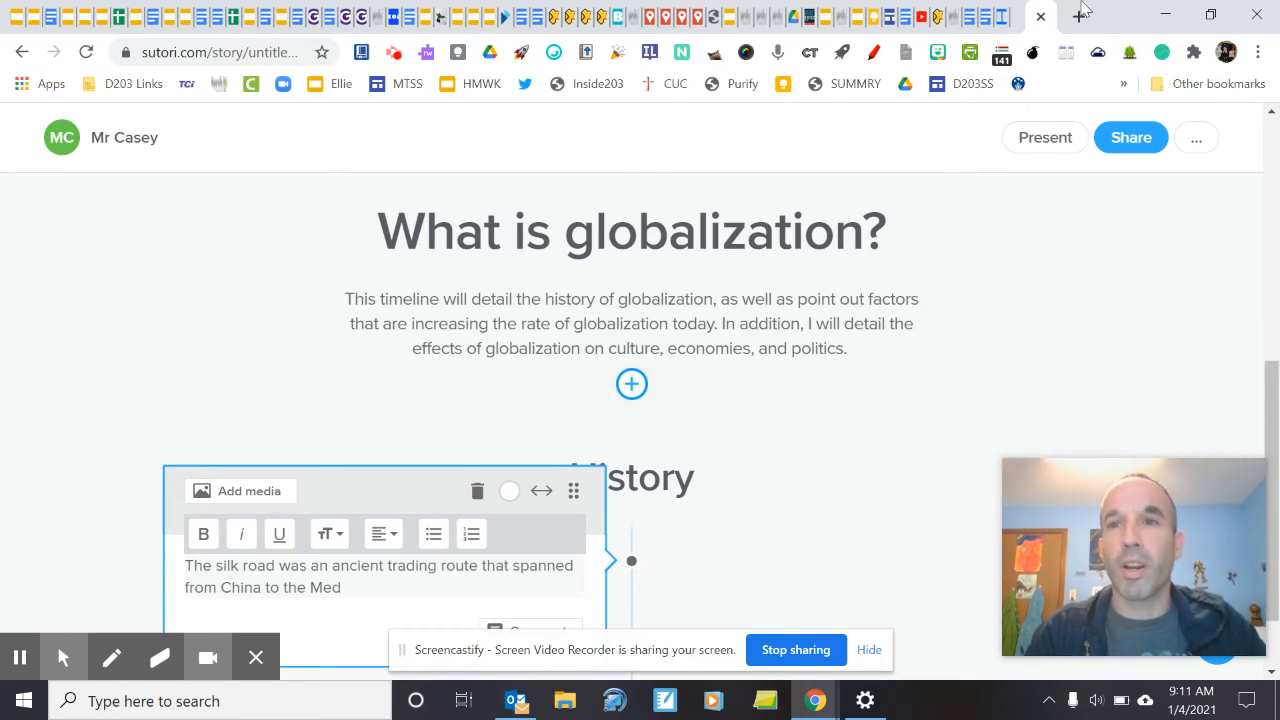
pyautogui.click(1002, 16)
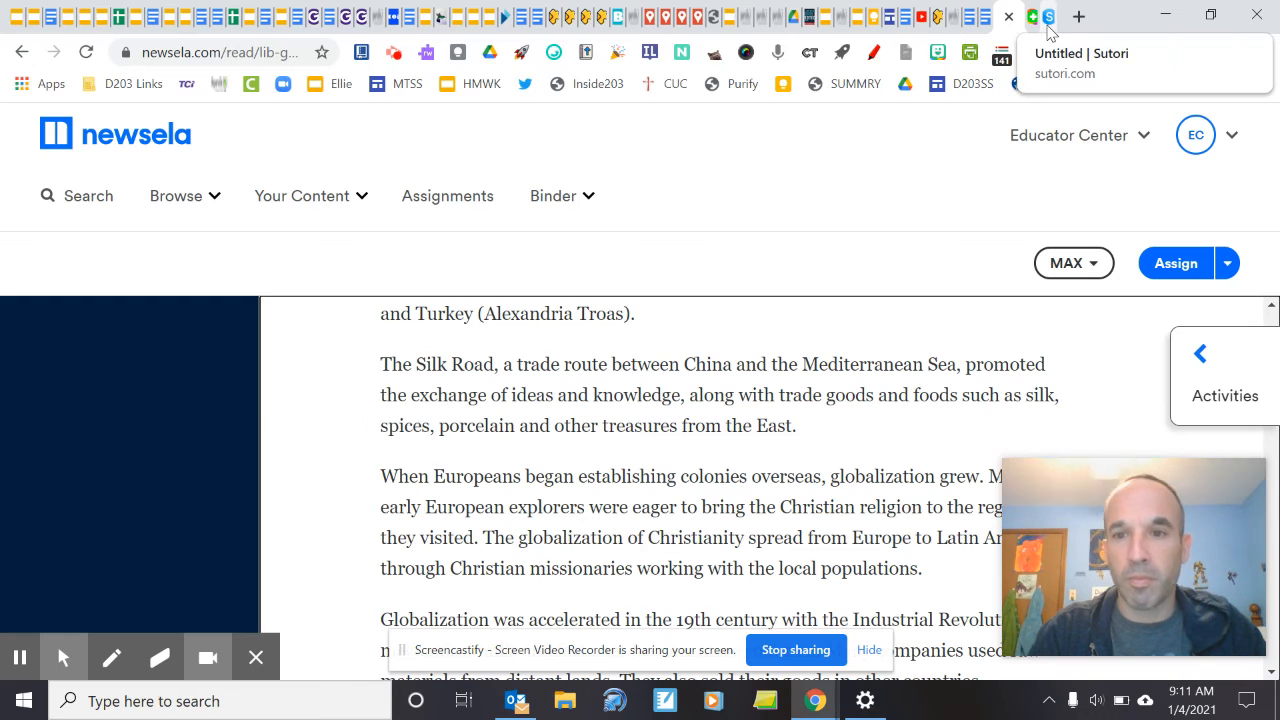
pyautogui.click(1047, 27)
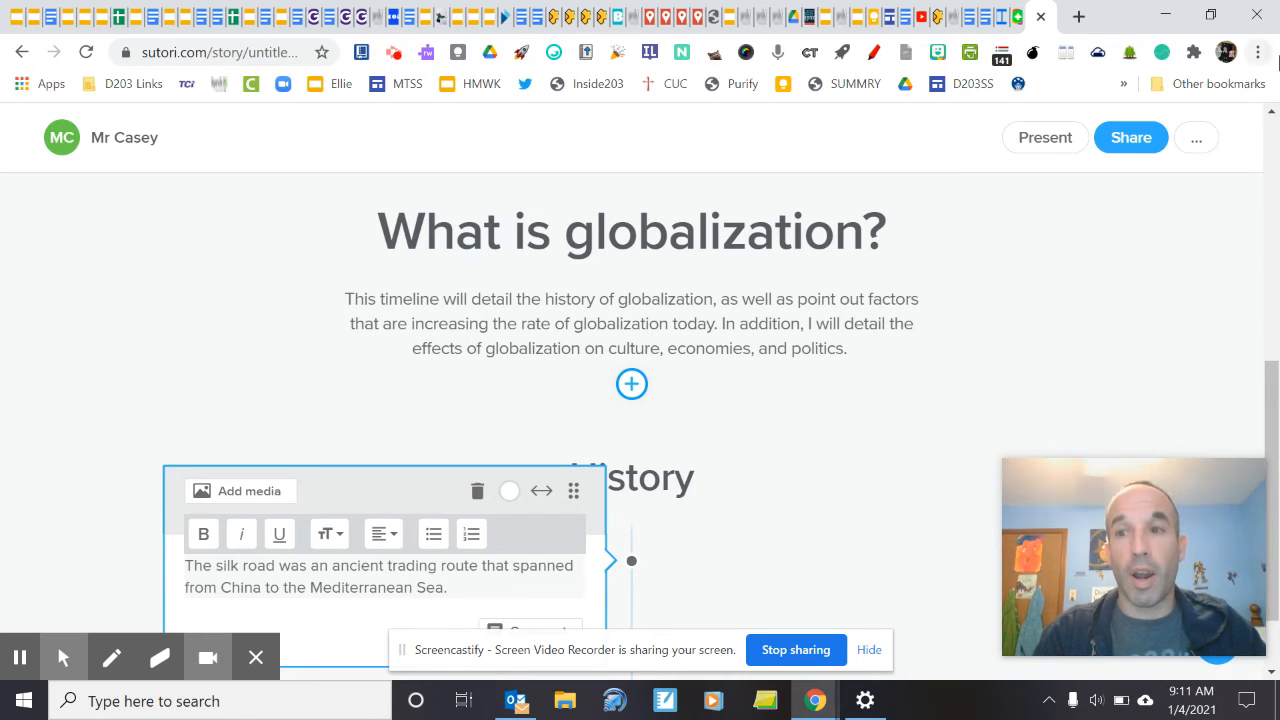
# Add the image "The Silk Road.jpg" from the device's Pictures folder to the Silk Road text block under History.
pyautogui.moveTo(1270, 393); pyautogui.dragTo(1269, 450)
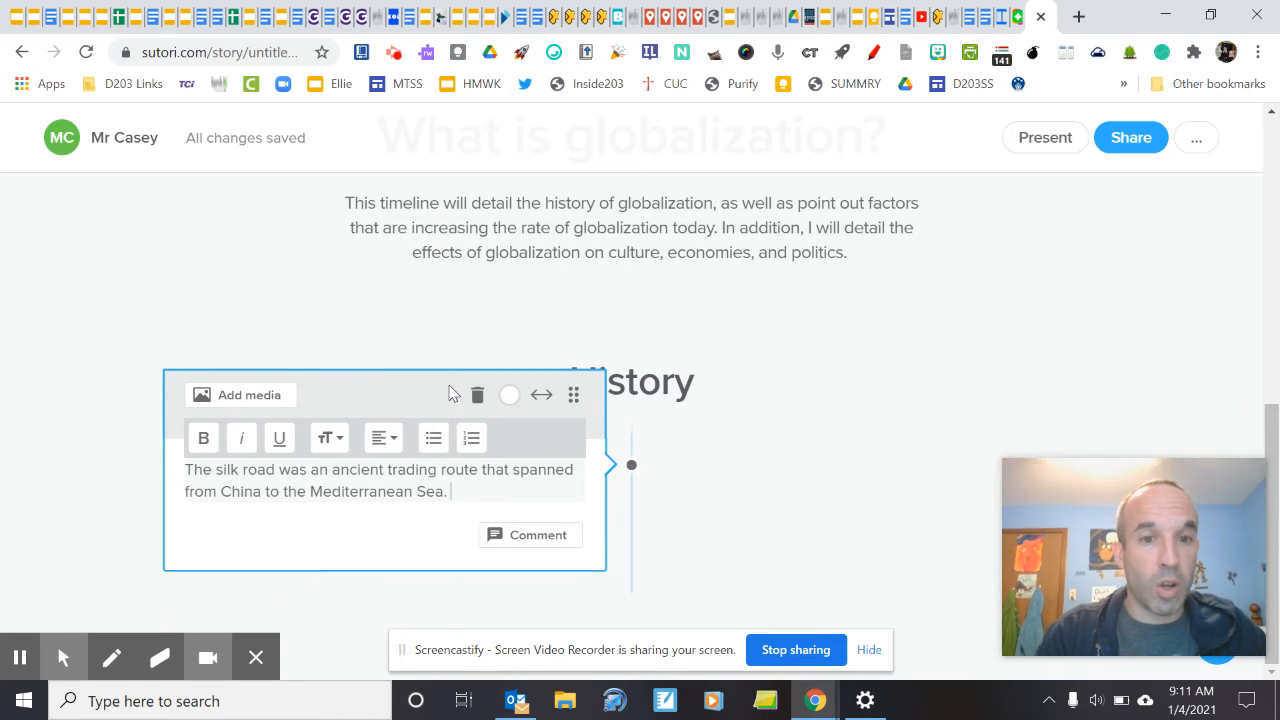
pyautogui.click(249, 410)
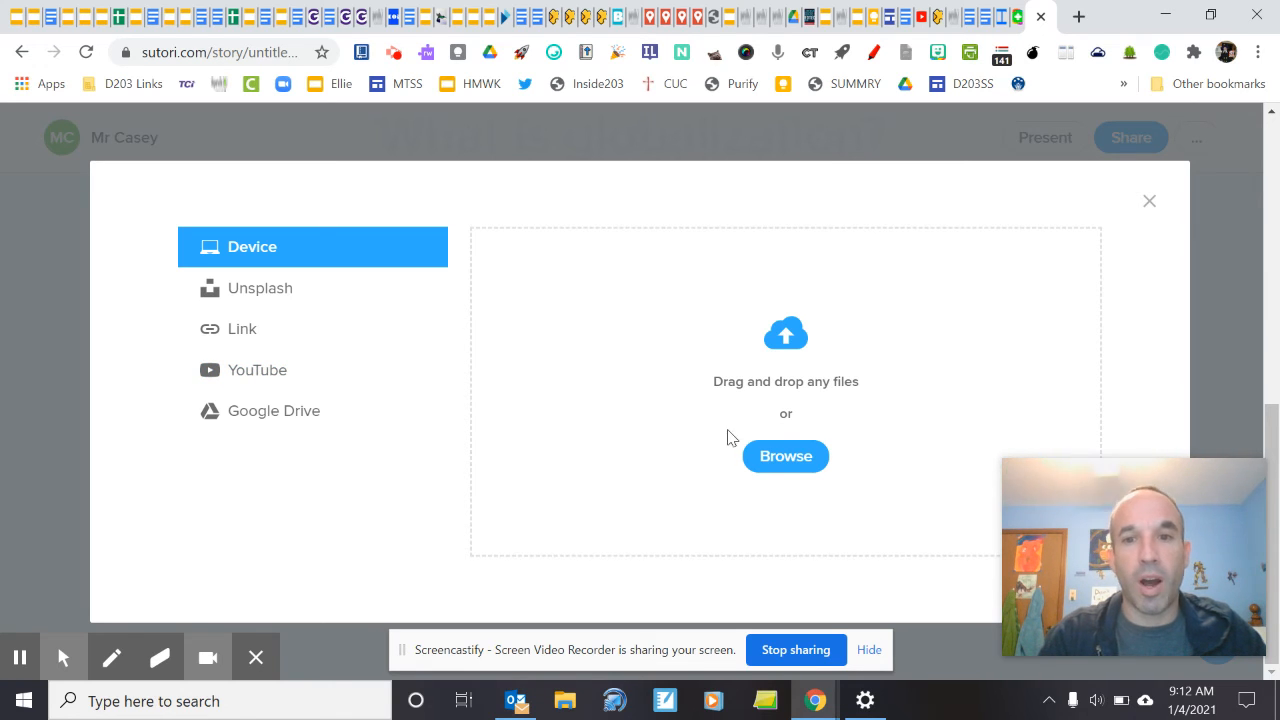
pyautogui.click(760, 457)
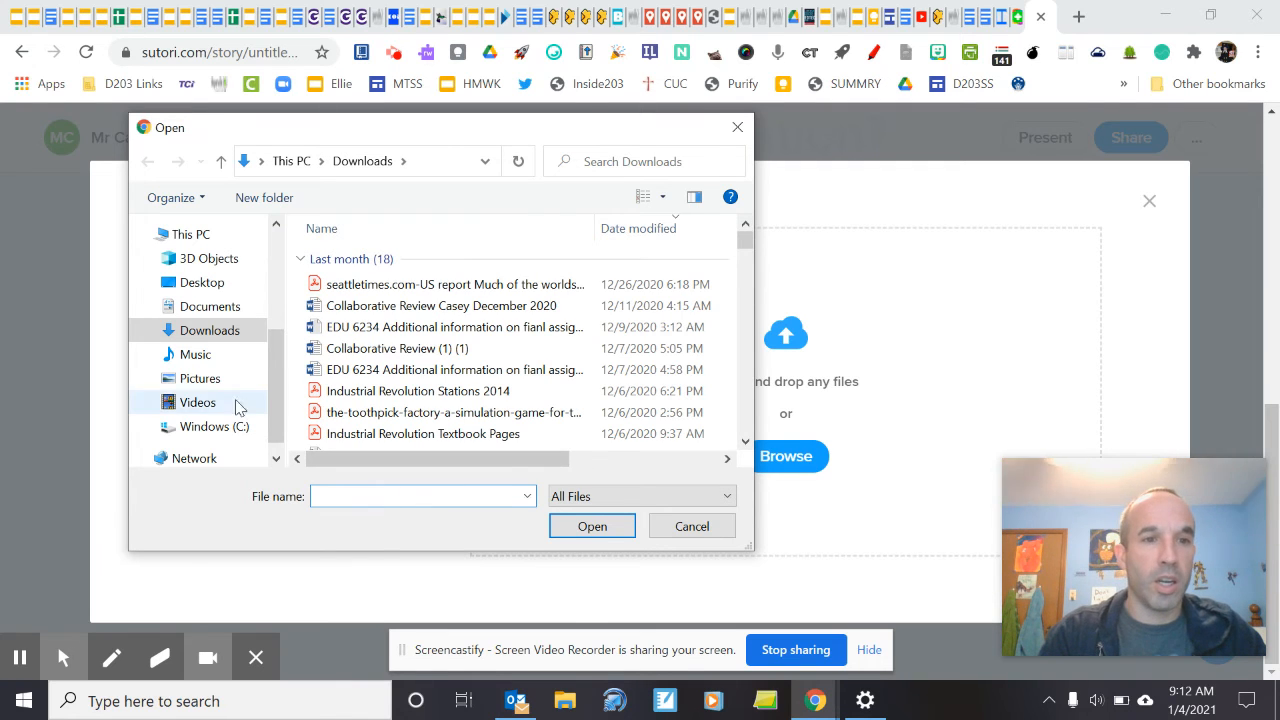
pyautogui.click(205, 378)
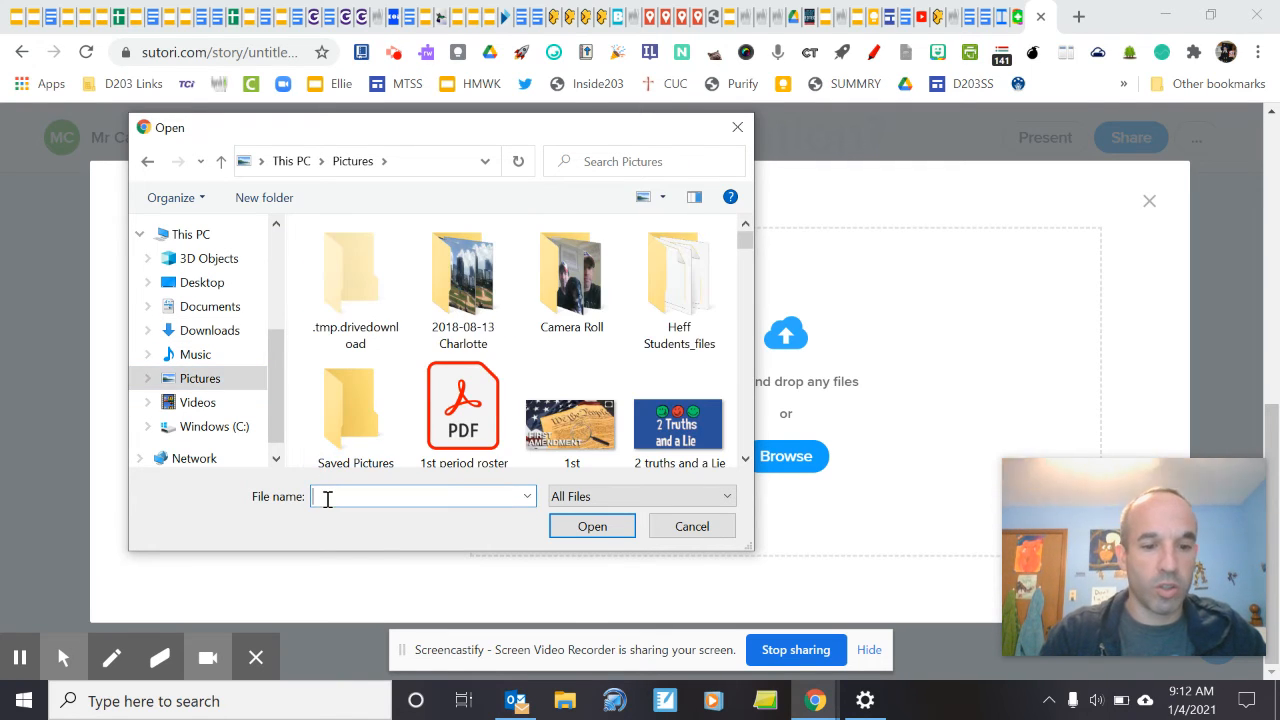
pyautogui.write('si')
pyautogui.press('BackSpace')
pyautogui.press('BackSpace')
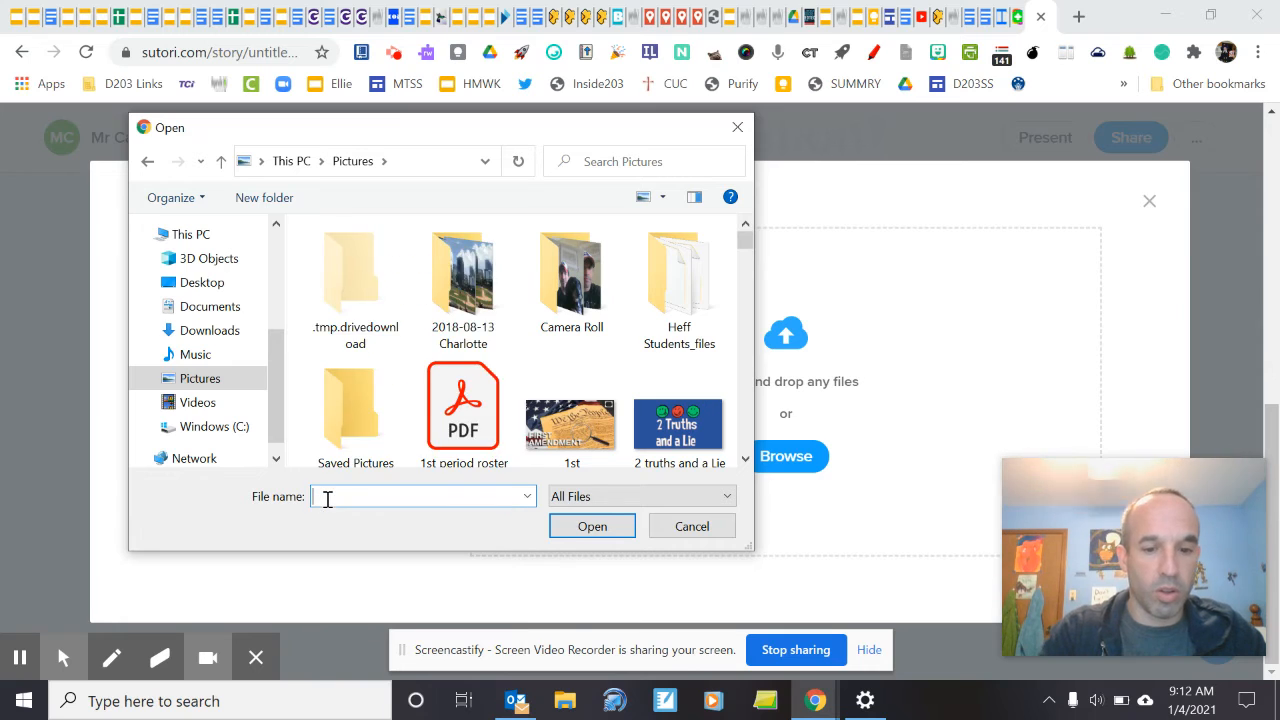
pyautogui.write('thesi')
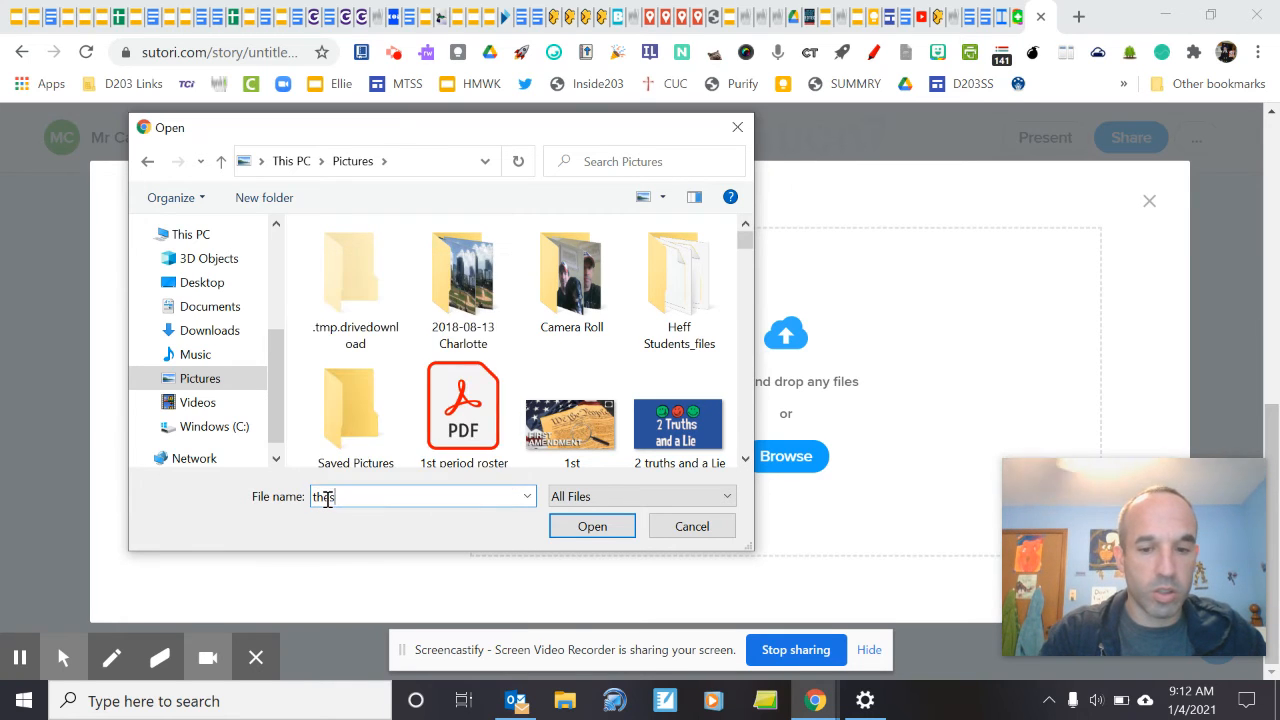
pyautogui.press('BackSpace')
pyautogui.press('BackSpace')
pyautogui.write('silk Road.jpg')
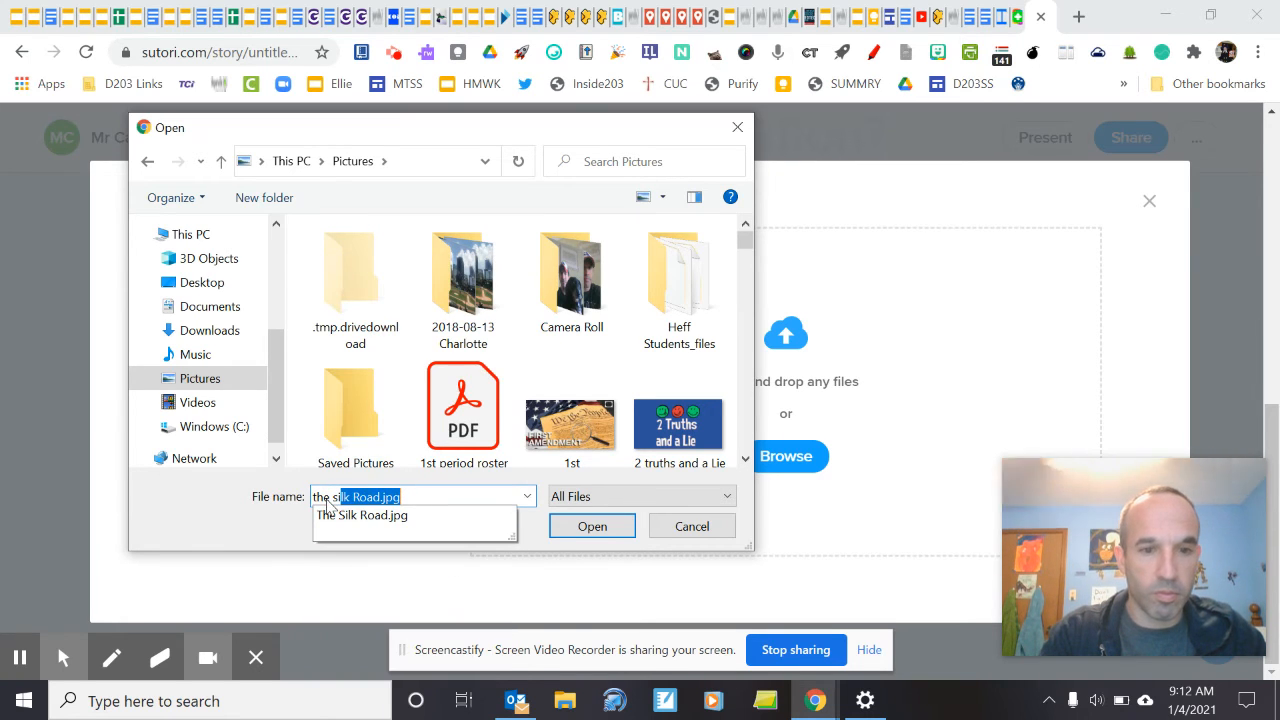
pyautogui.press('Return')
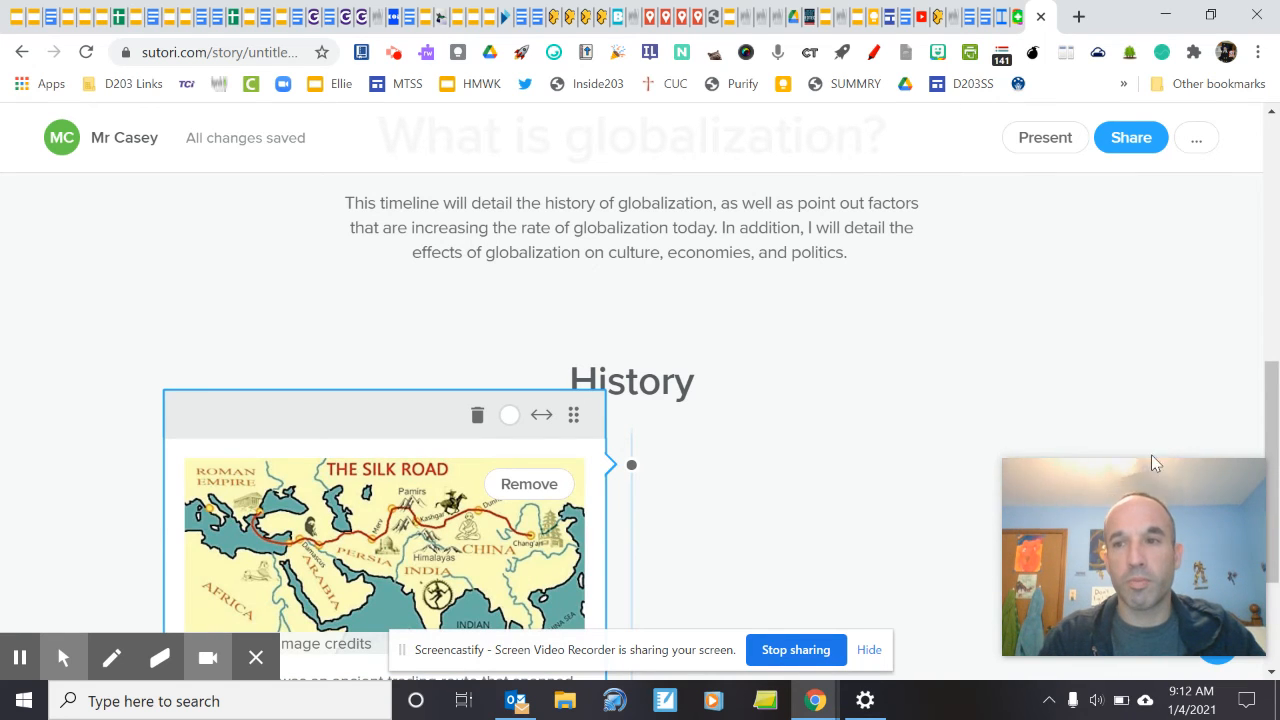
pyautogui.moveTo(1275, 442); pyautogui.dragTo(1275, 527)
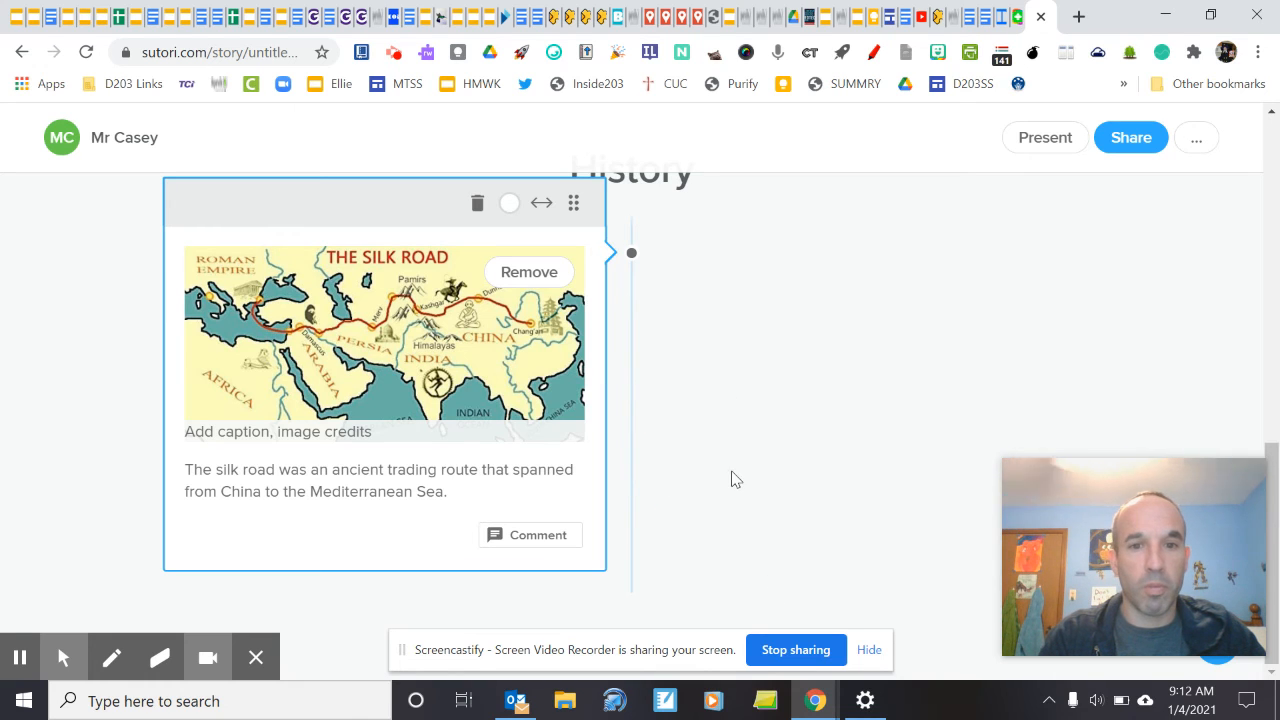
pyautogui.click(640, 420)
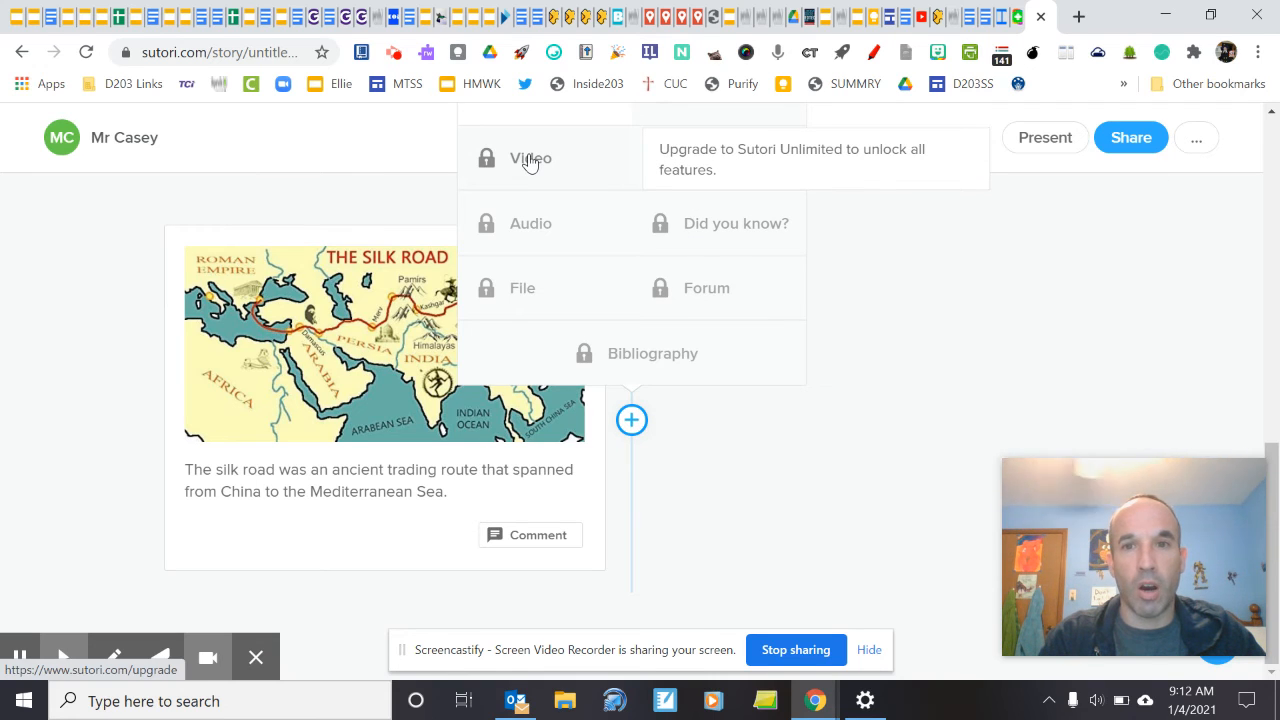
pyautogui.moveTo(1268, 452); pyautogui.dragTo(1266, 378)
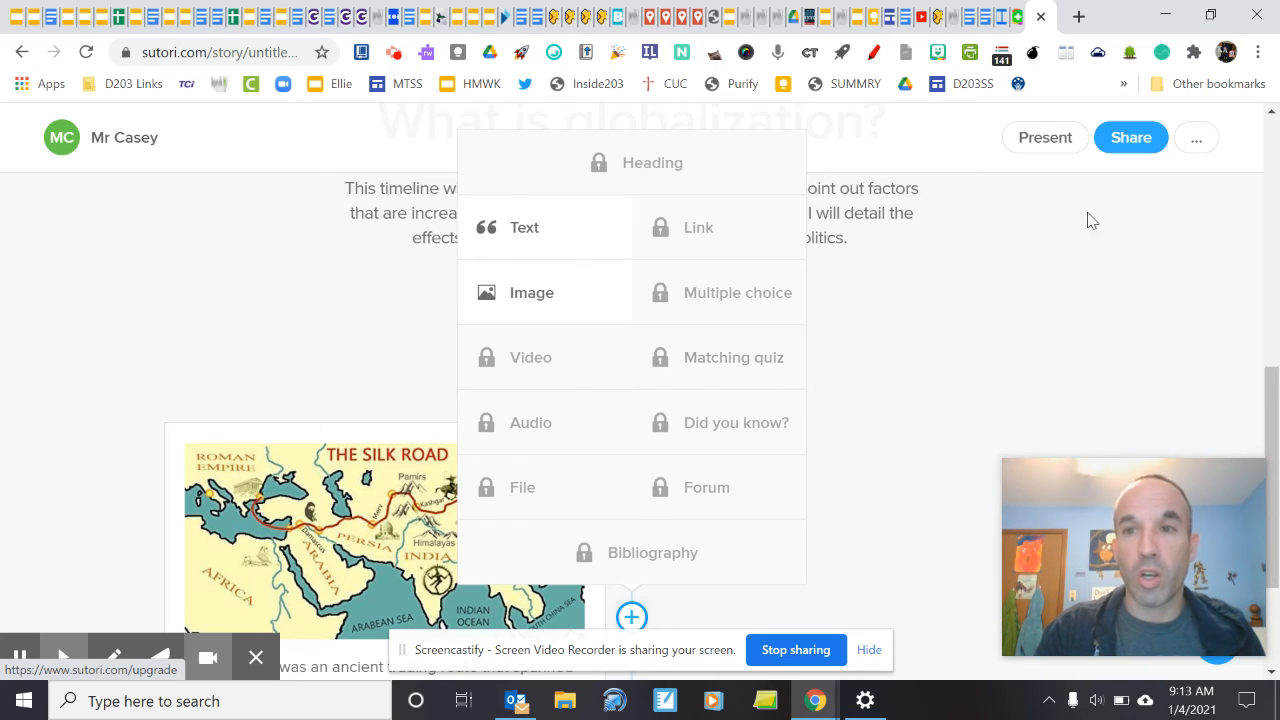
pyautogui.click(1120, 255)
# Set the story's sharing visibility to Public and copy its "Can view" link.
pyautogui.click(1138, 146)
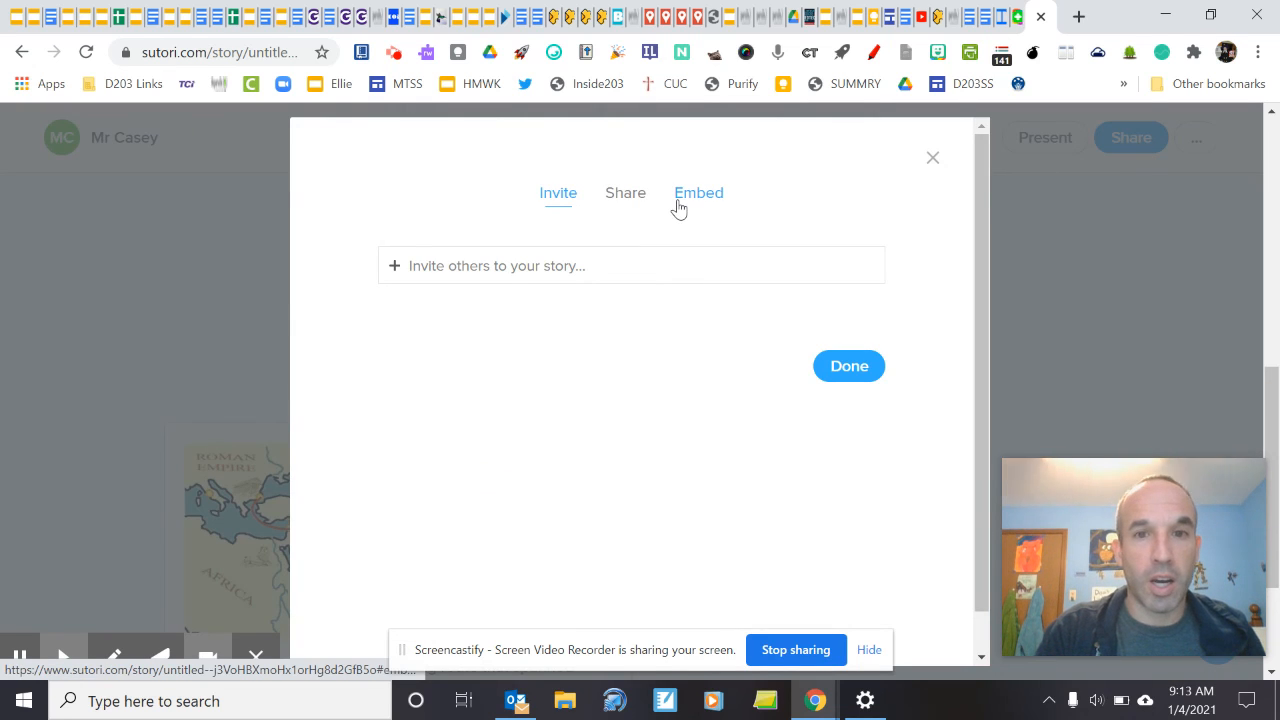
pyautogui.click(623, 199)
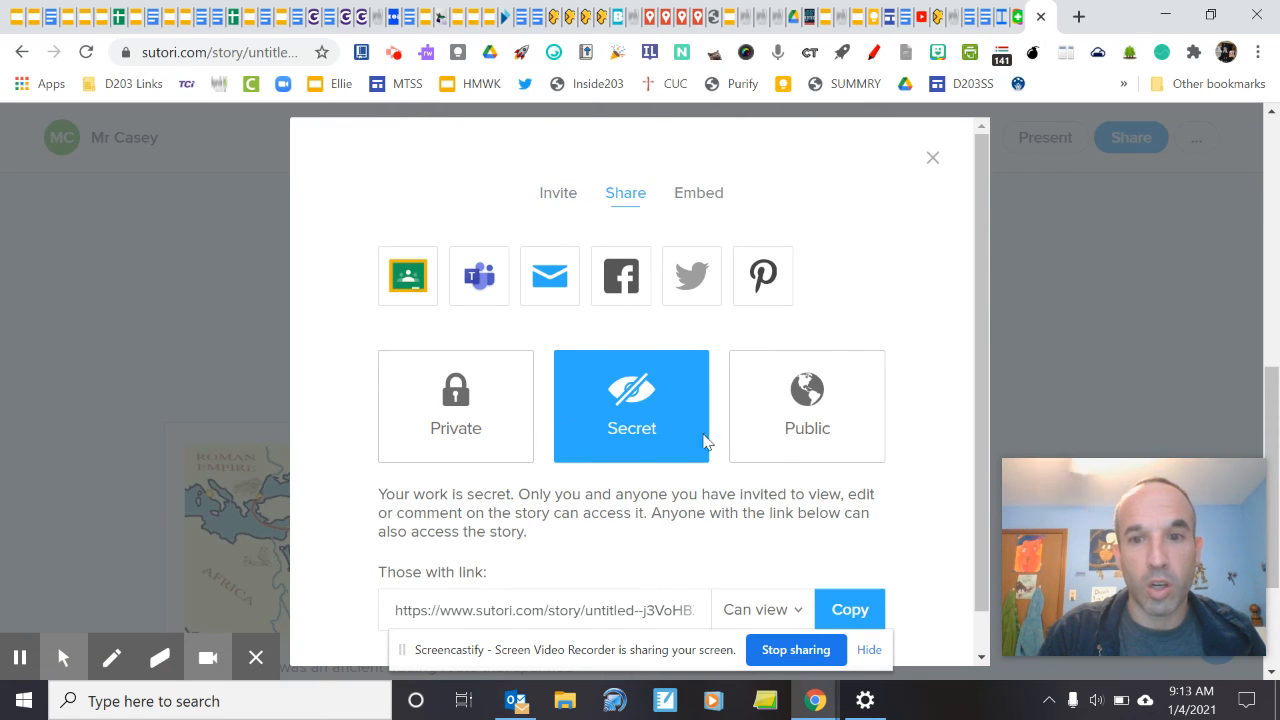
pyautogui.click(801, 441)
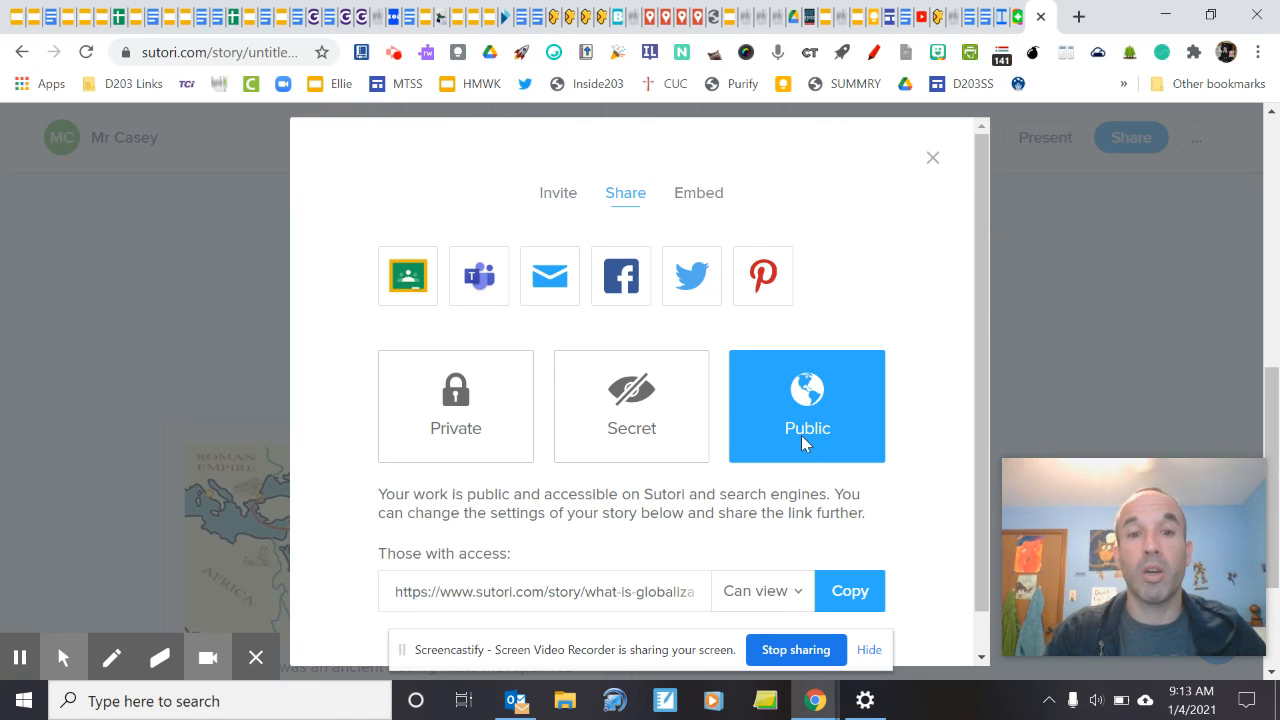
pyautogui.moveTo(1268, 395); pyautogui.dragTo(1268, 443)
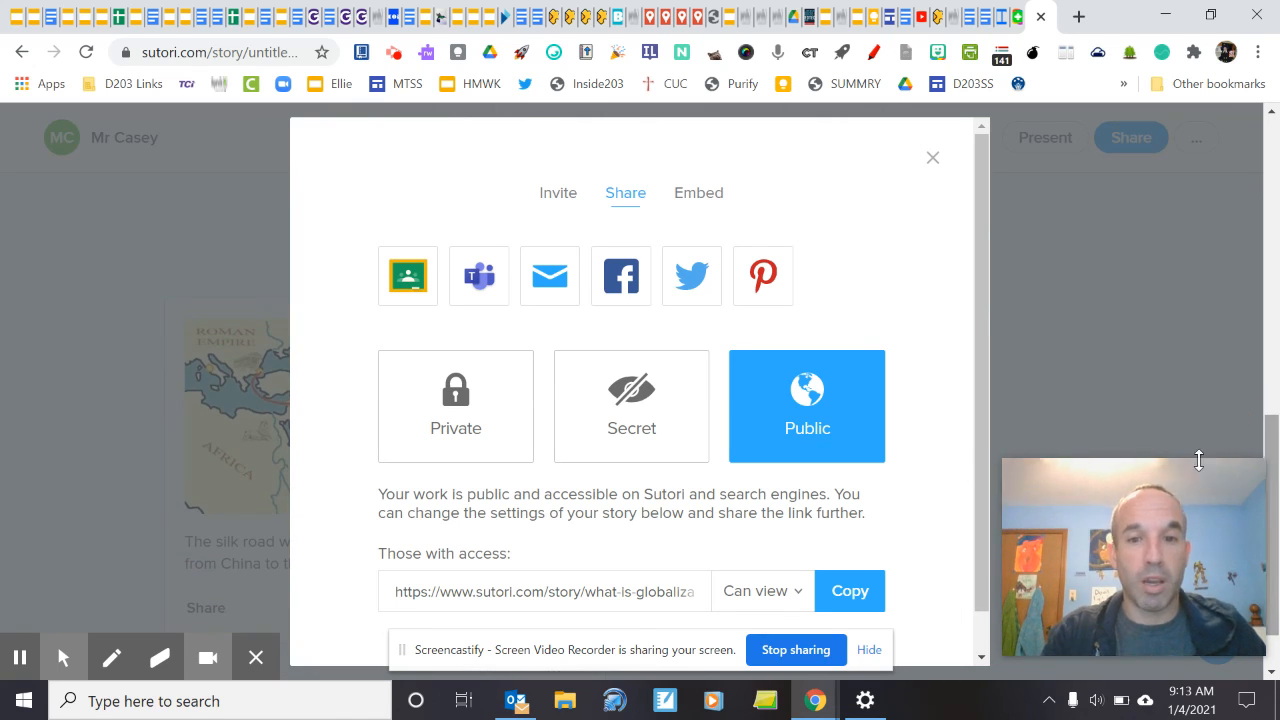
pyautogui.click(838, 598)
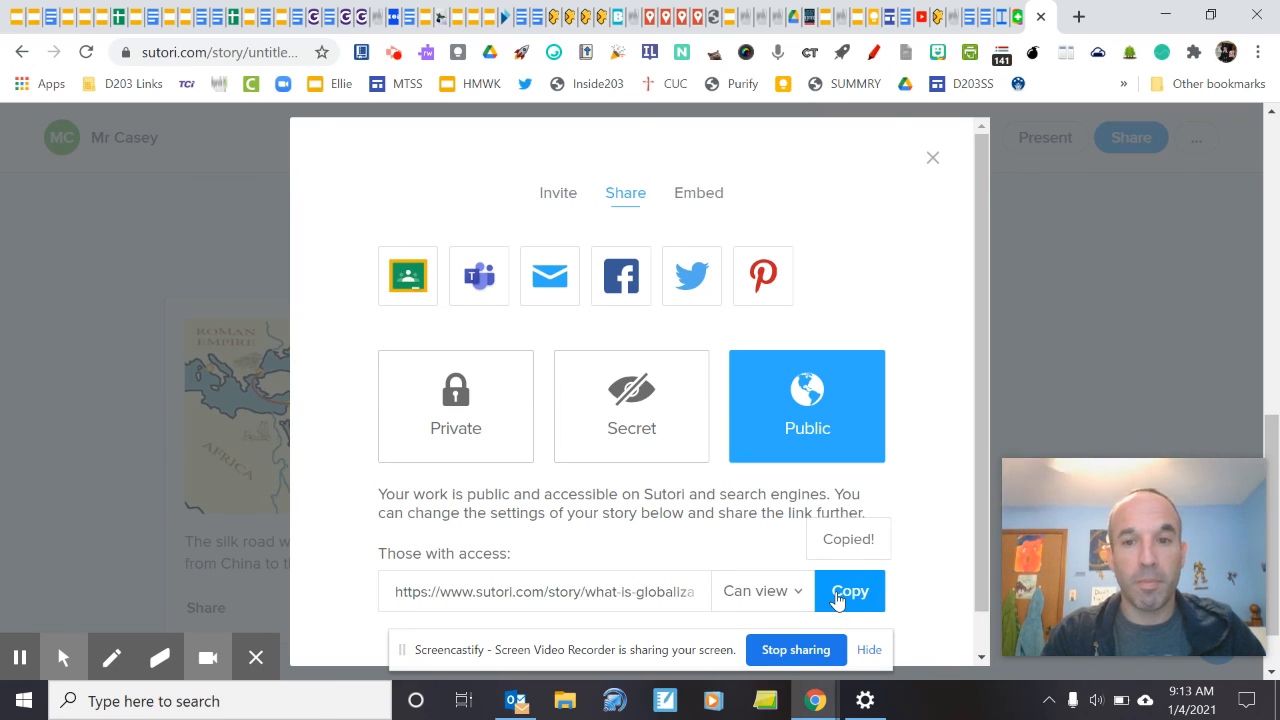